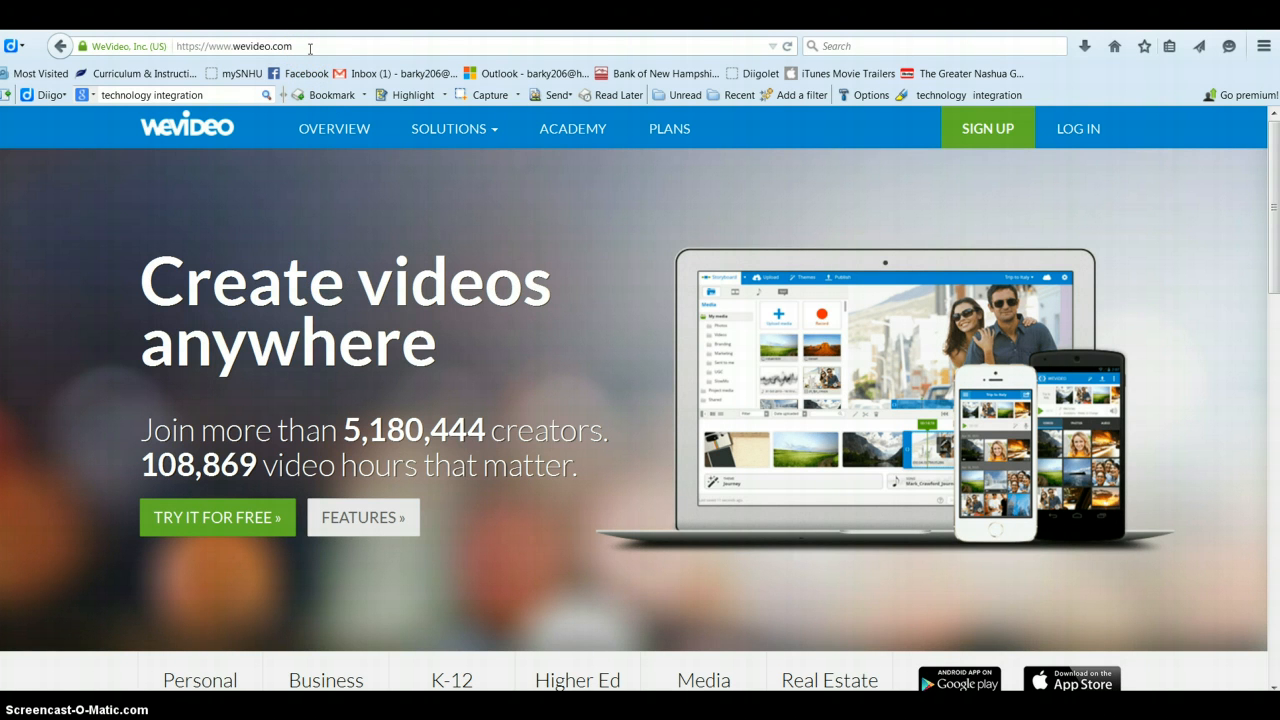
Step: Go from the WeVideo home page to the sign-up page comparing Free, Premium and Pro plans
{"action": "left_click", "coordinate": [318, 48]}
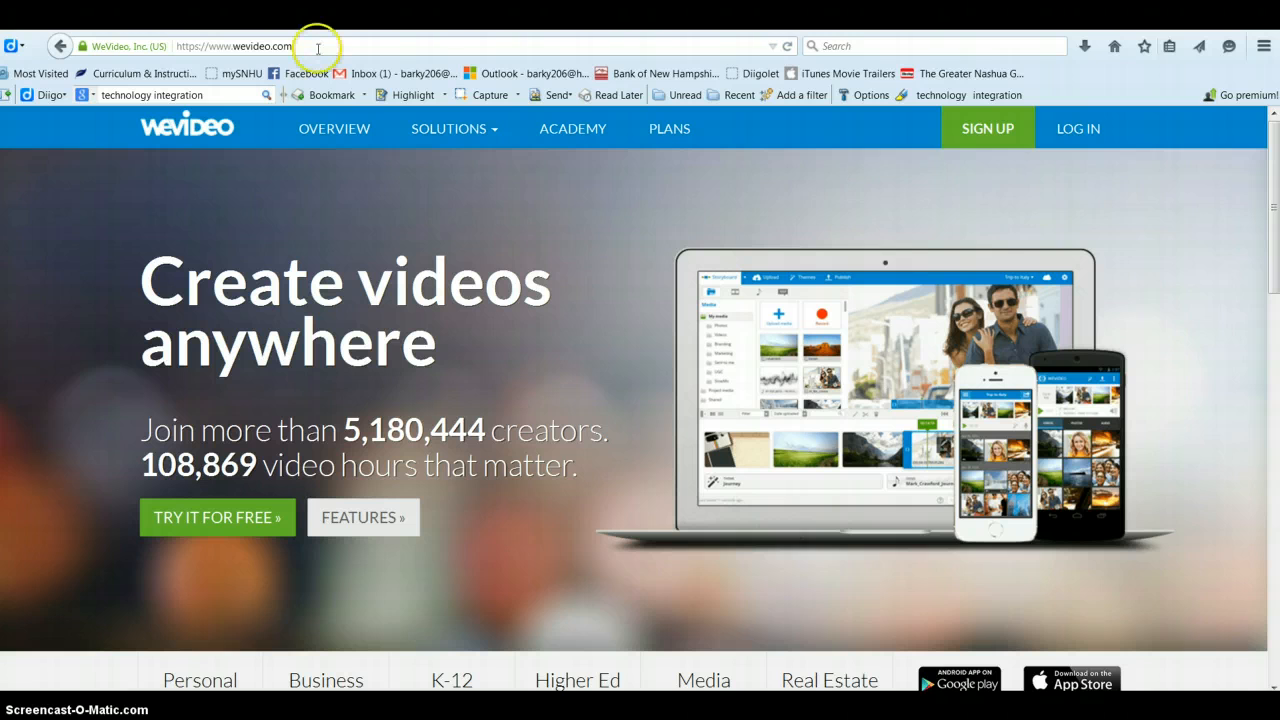
{"action": "left_click", "coordinate": [1015, 146]}
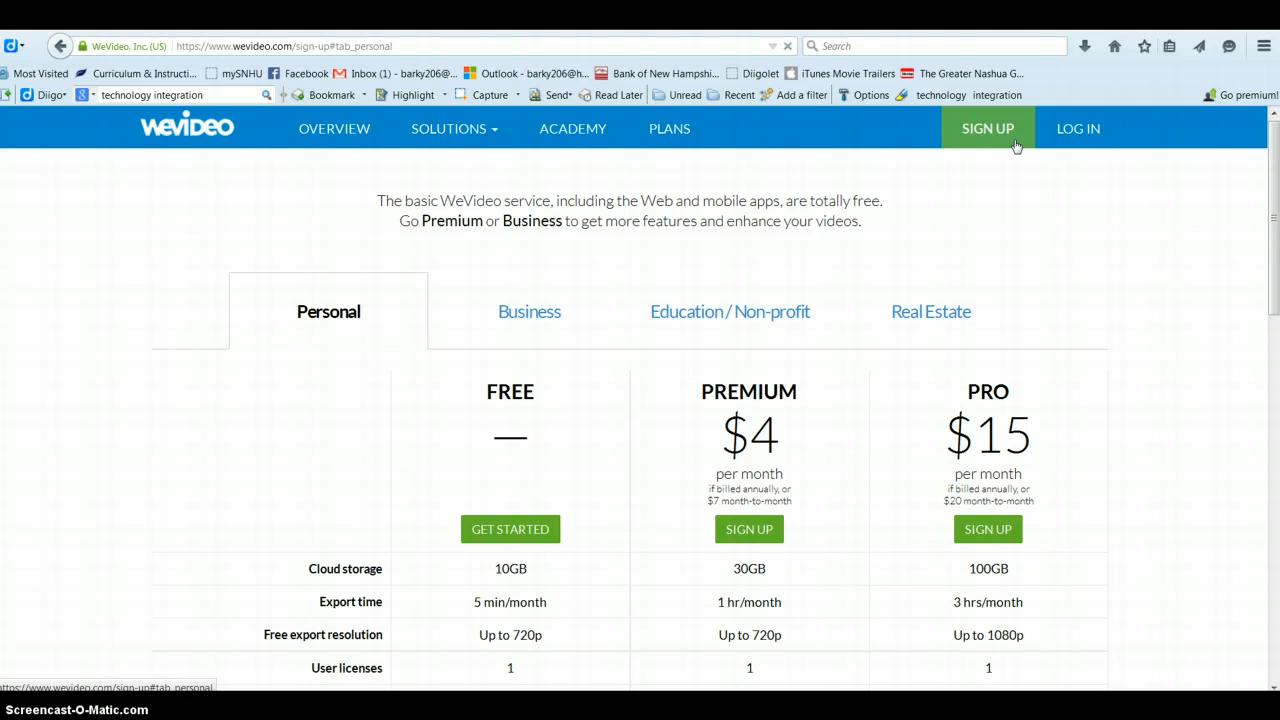
Step: Review the plan comparison table, then start signing up for the FREE plan
{"action": "left_click", "coordinate": [903, 236]}
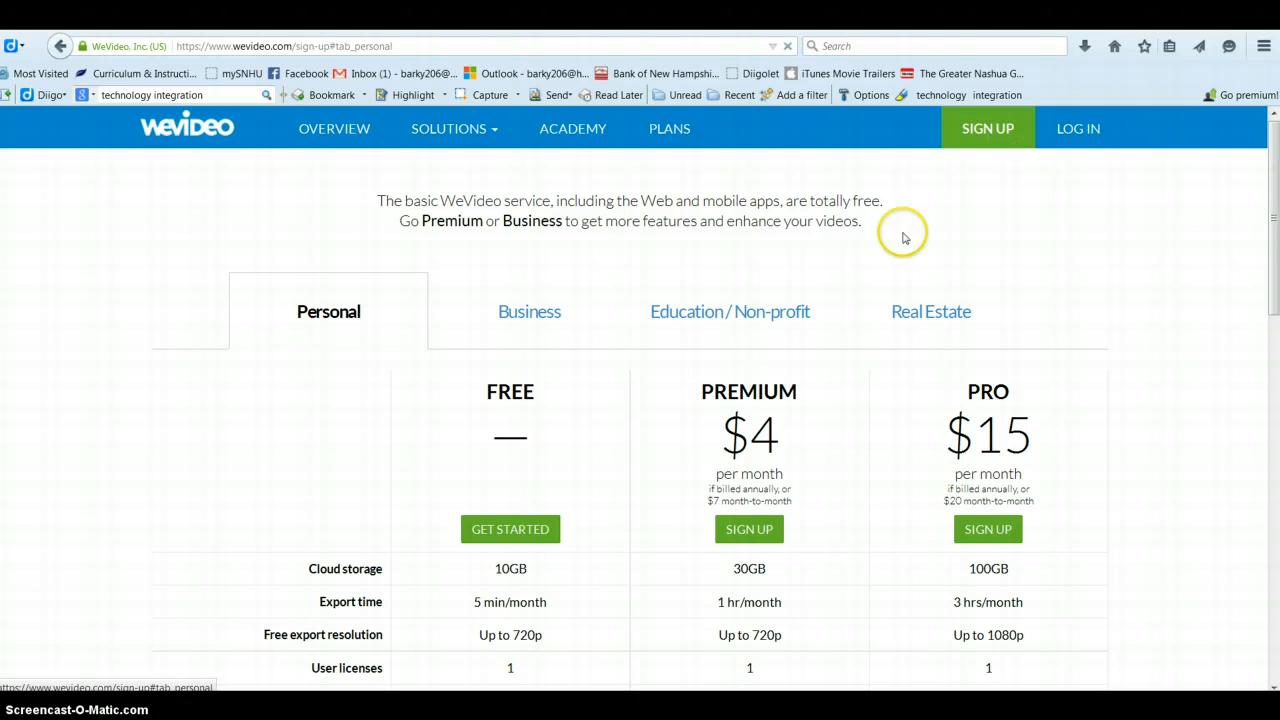
{"action": "scroll", "coordinate": [541, 557], "scroll_direction": "down", "scroll_amount": 2}
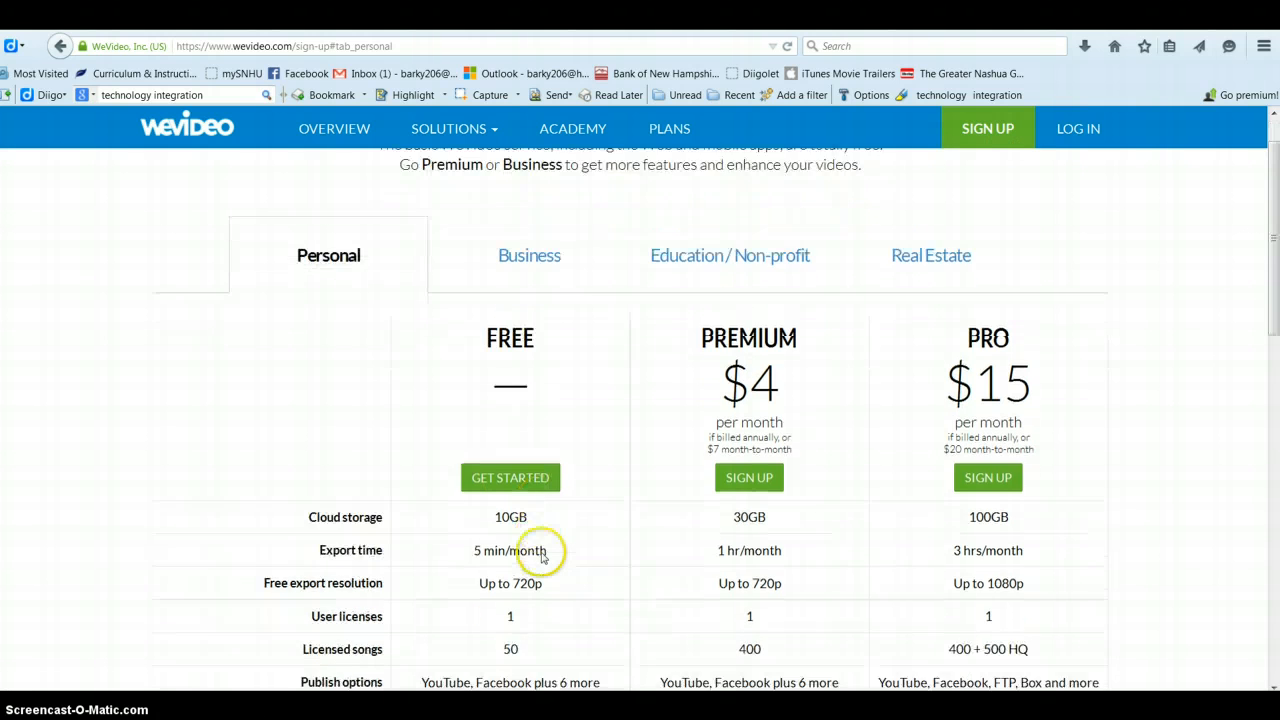
{"action": "scroll", "coordinate": [541, 557], "scroll_direction": "down", "scroll_amount": 4}
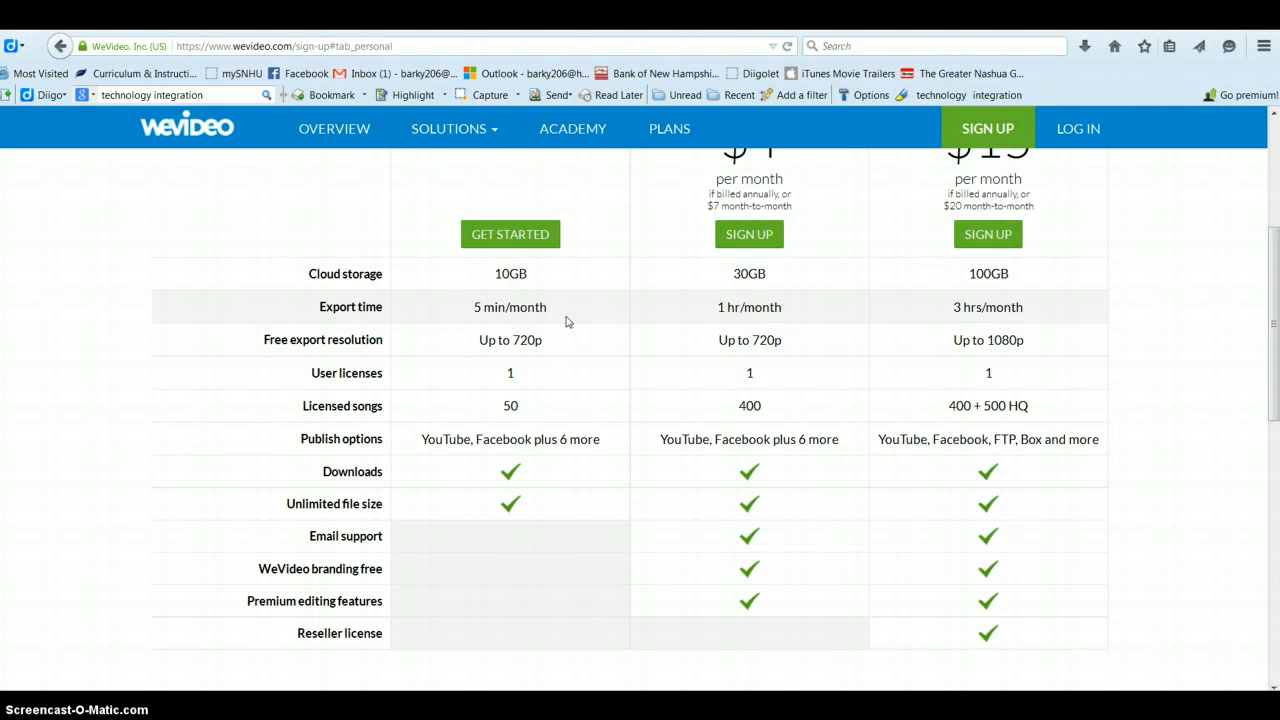
{"action": "left_click", "coordinate": [557, 348]}
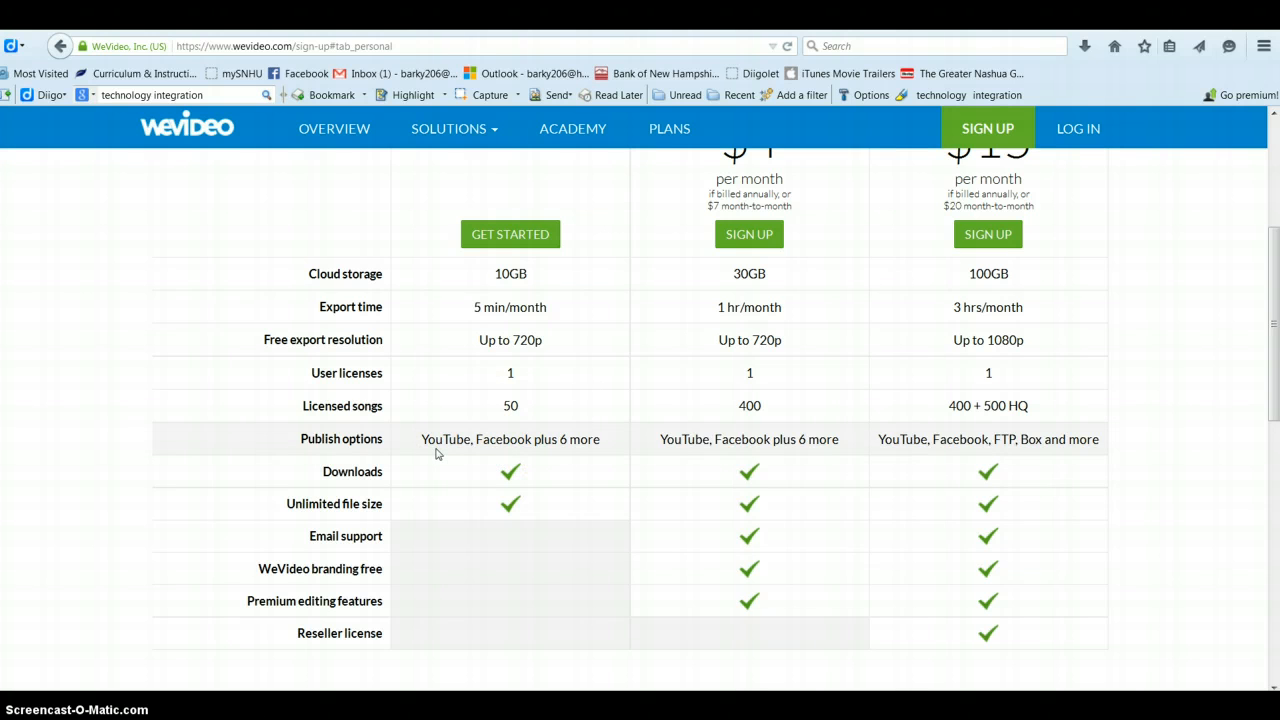
{"action": "scroll", "coordinate": [651, 357], "scroll_direction": "up", "scroll_amount": 2}
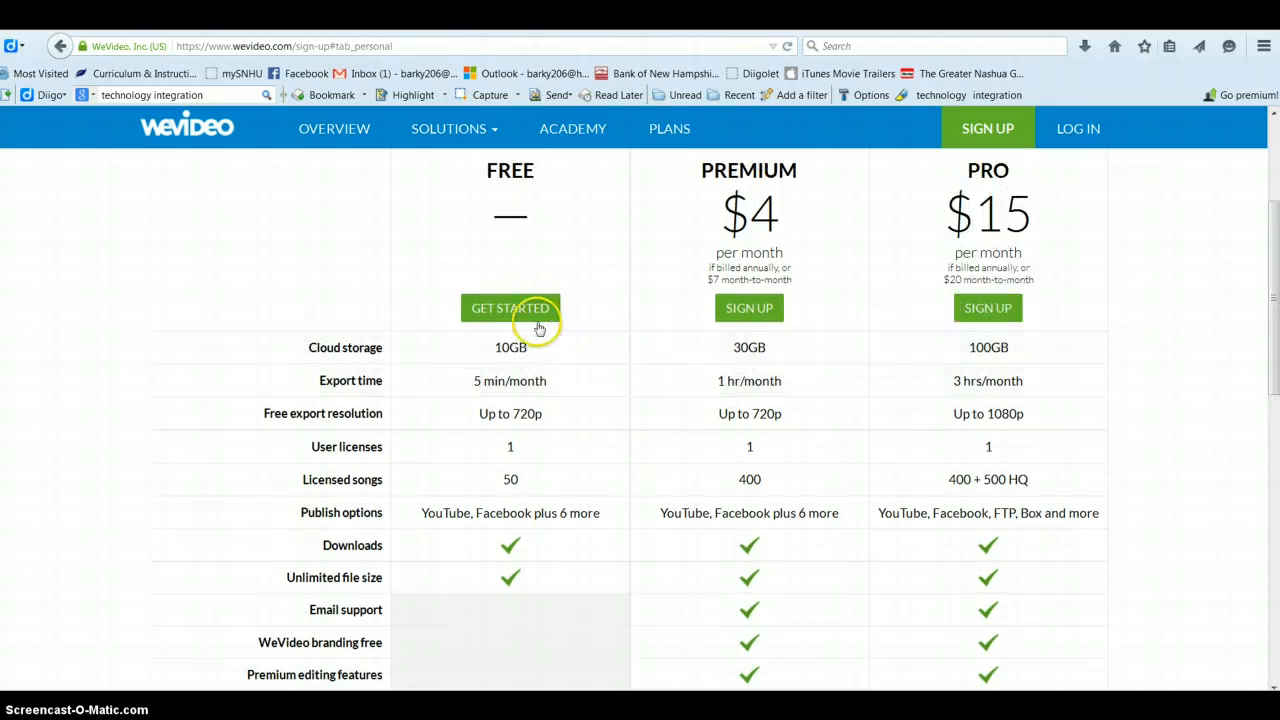
{"action": "left_click", "coordinate": [529, 316]}
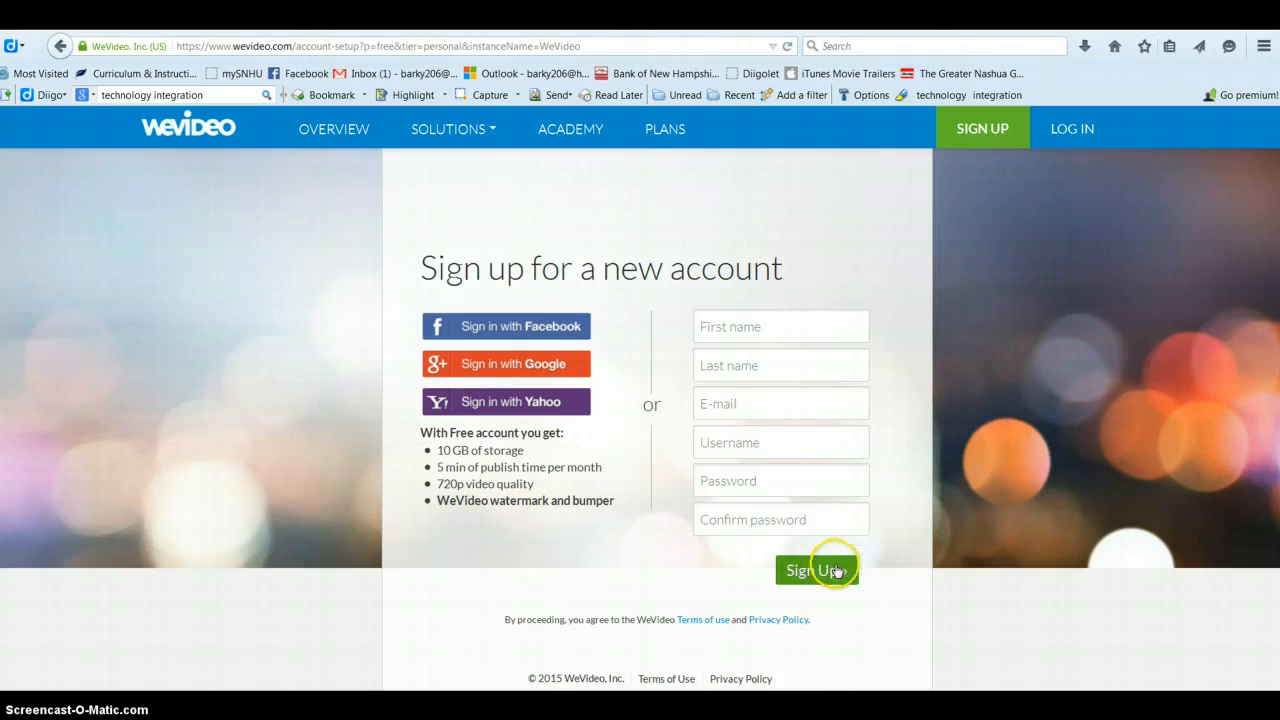
Step: Go to the LOG IN page to sign in to the WeVideo account
{"action": "left_click", "coordinate": [1068, 146]}
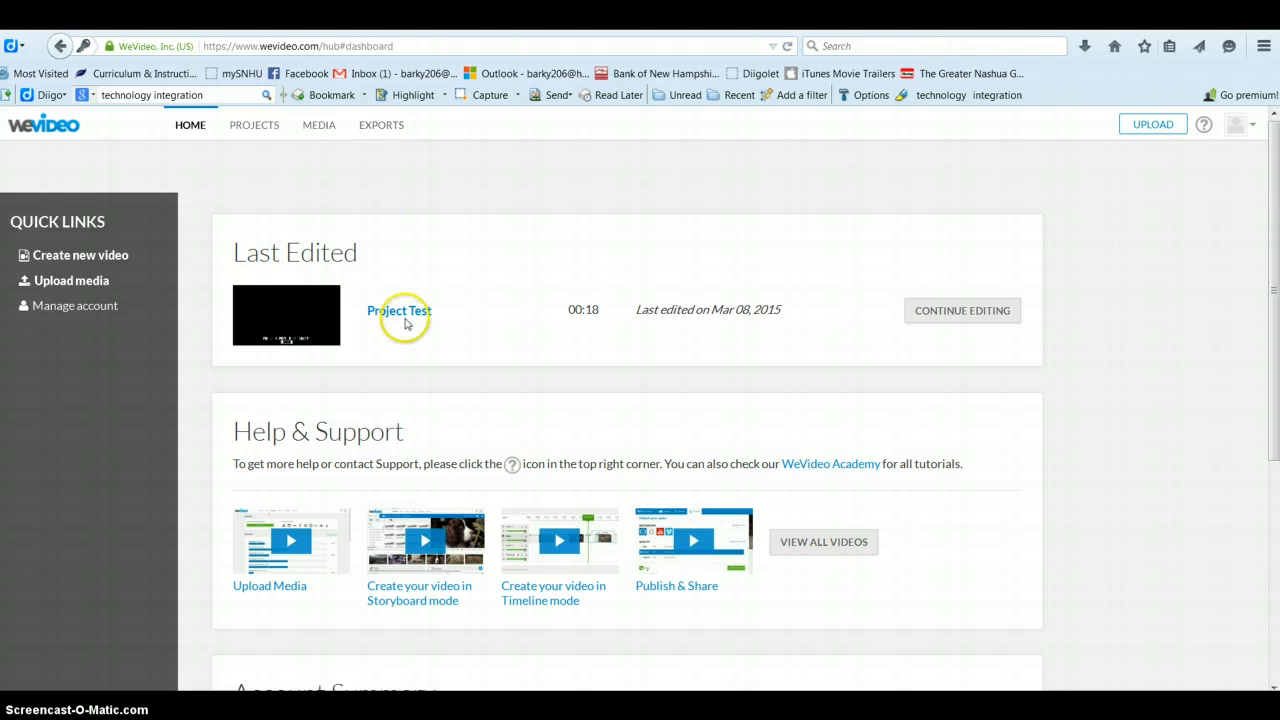
{"action": "scroll", "coordinate": [409, 368], "scroll_direction": "down", "scroll_amount": 1}
{"action": "scroll", "coordinate": [409, 368], "scroll_direction": "down", "scroll_amount": 2}
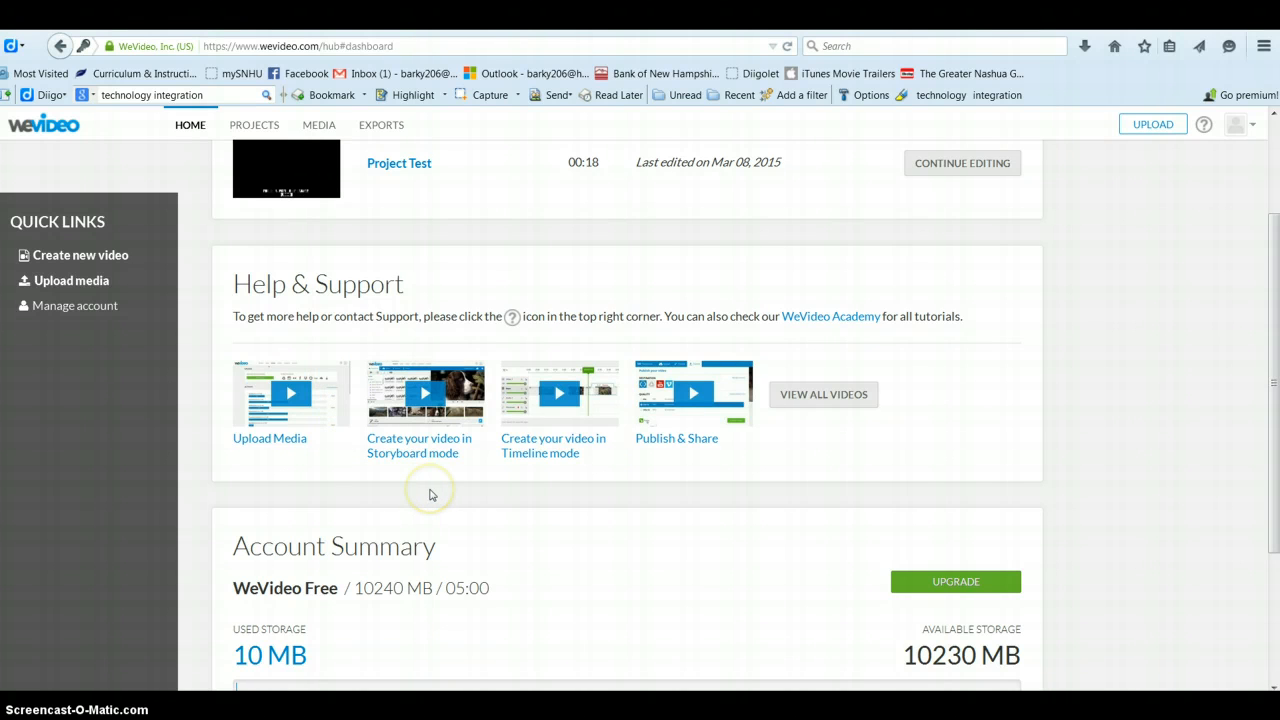
{"action": "scroll", "coordinate": [431, 494], "scroll_direction": "down", "scroll_amount": 3}
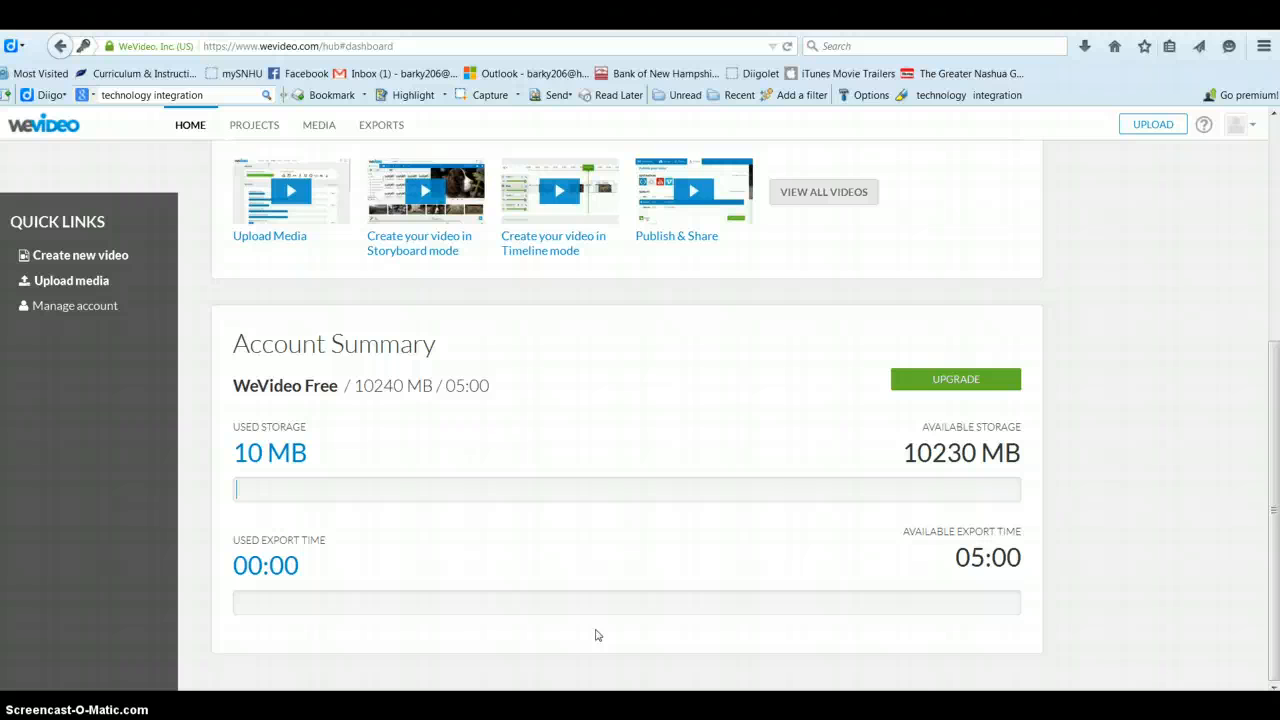
{"action": "scroll", "coordinate": [595, 635], "scroll_direction": "up", "scroll_amount": 5}
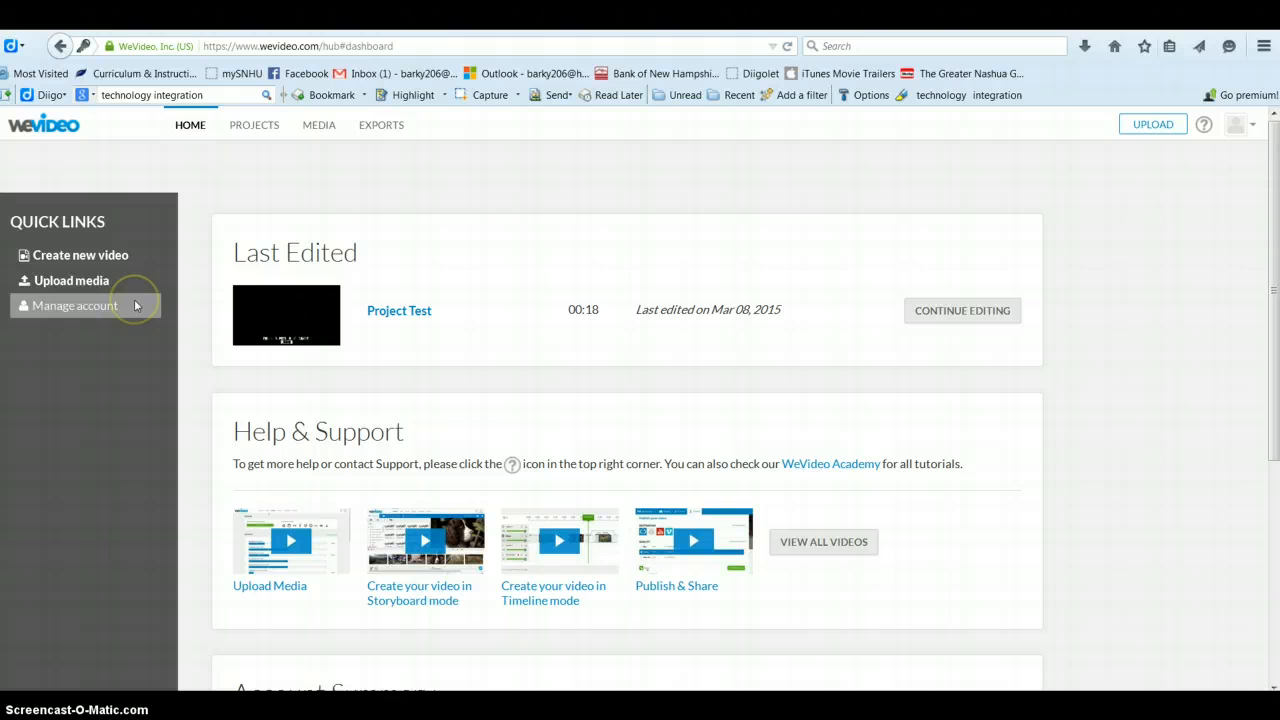
{"action": "left_click", "coordinate": [103, 258]}
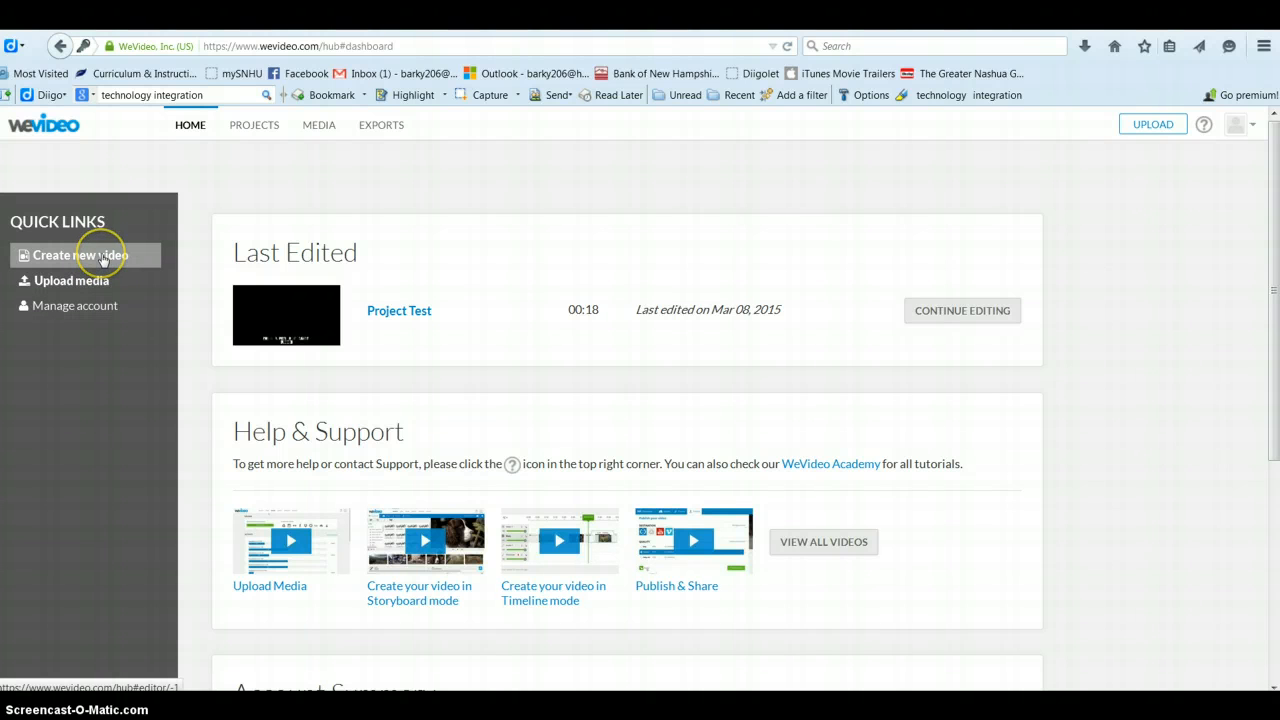
Step: Create a new video, rename it from Untitled video to 'test', and confirm the save
{"action": "left_click", "coordinate": [103, 258]}
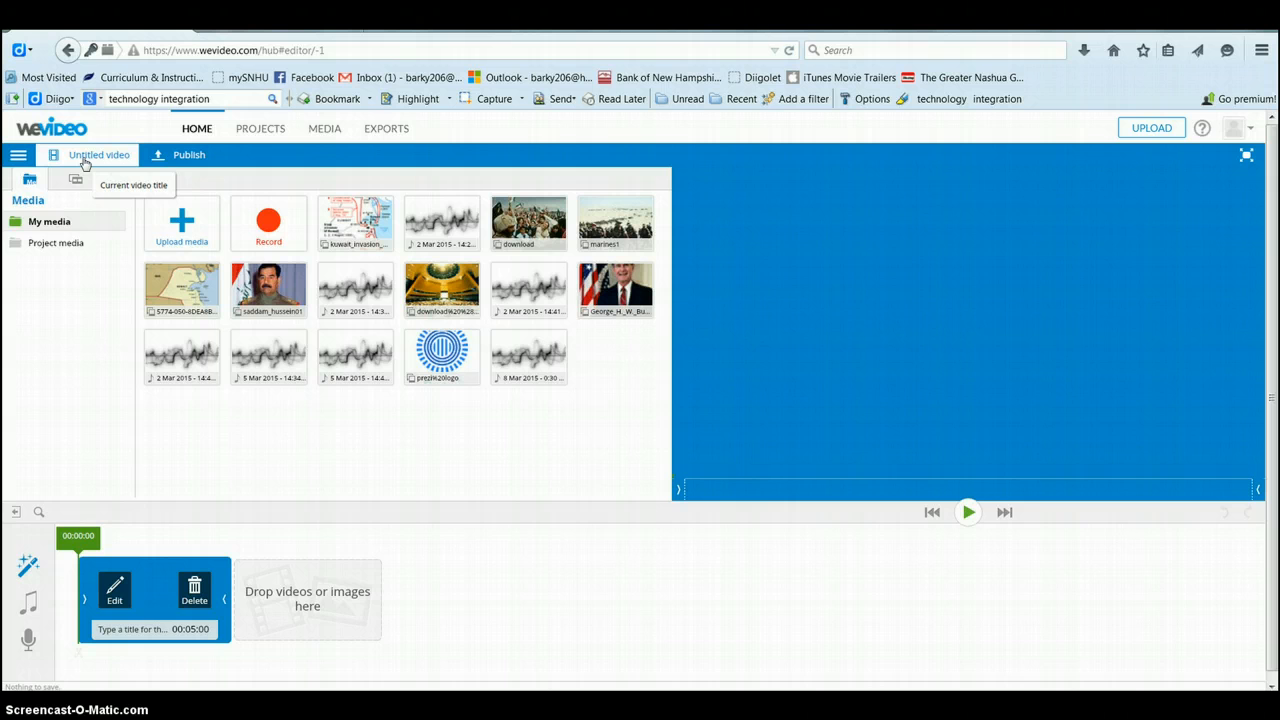
{"action": "left_click", "coordinate": [85, 158]}
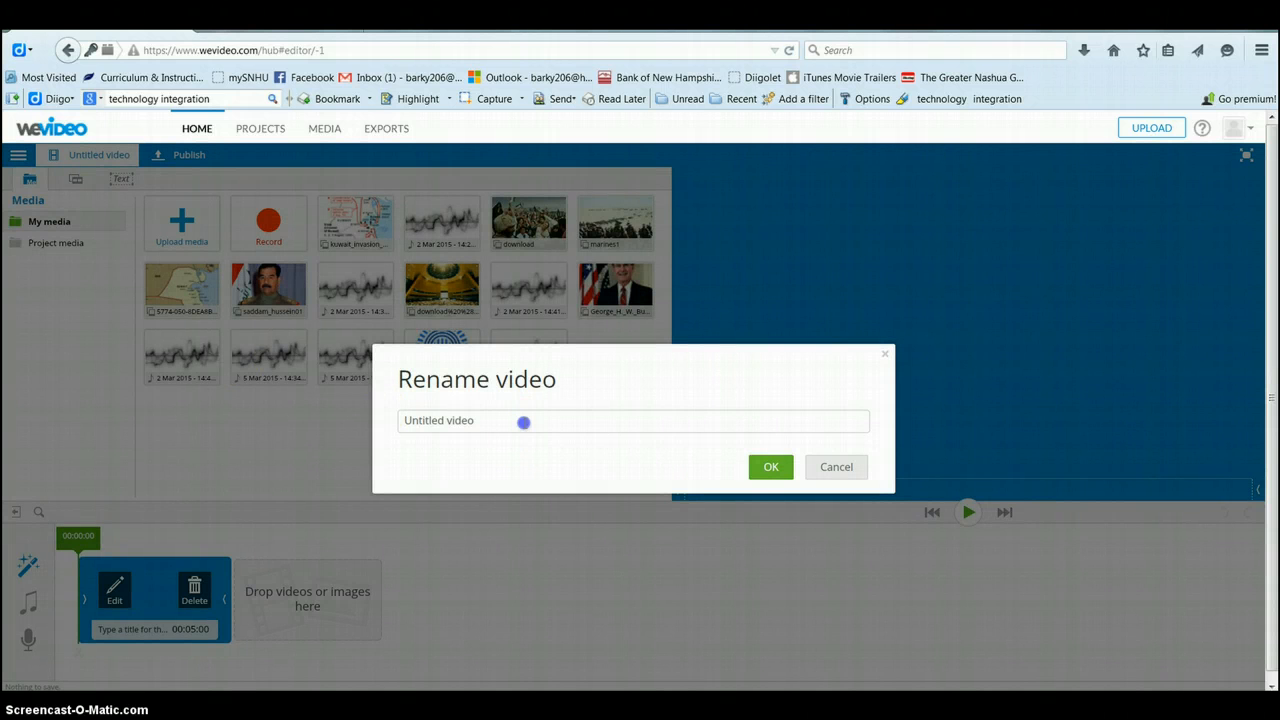
{"action": "left_click", "coordinate": [524, 423]}
{"action": "type", "text": "test"}
{"action": "left_click", "coordinate": [777, 466]}
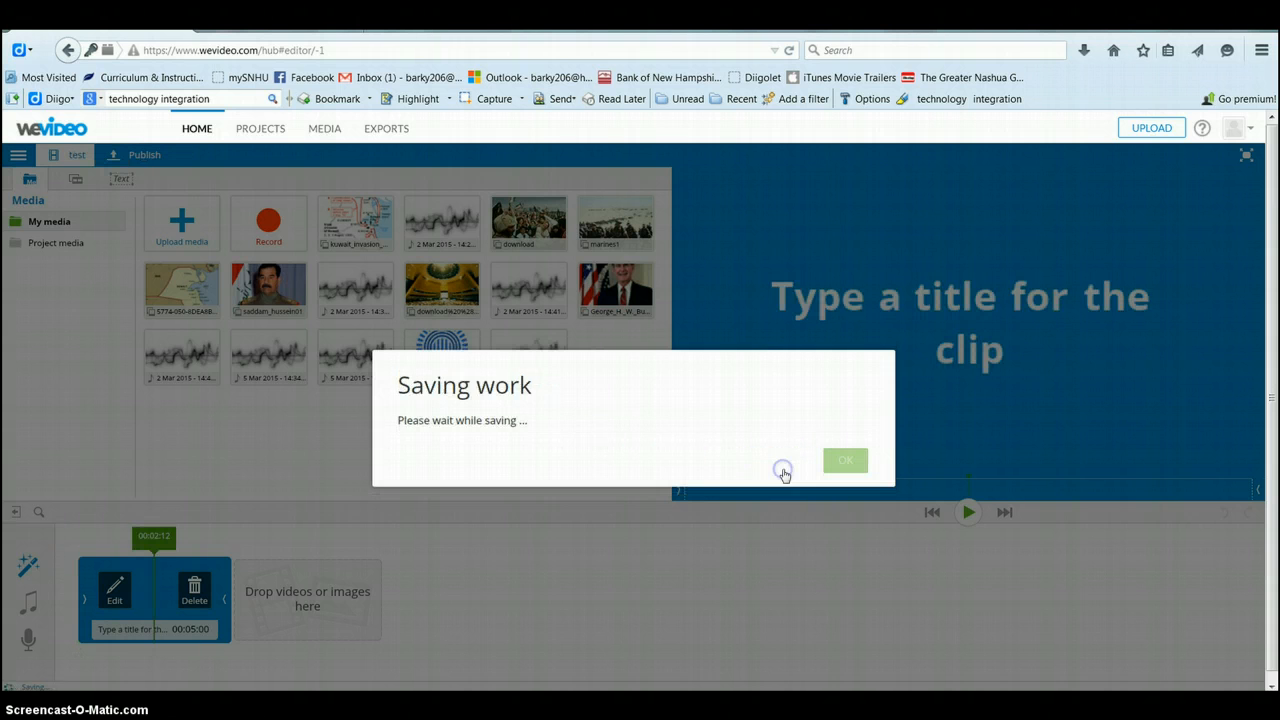
{"action": "left_click", "coordinate": [837, 462]}
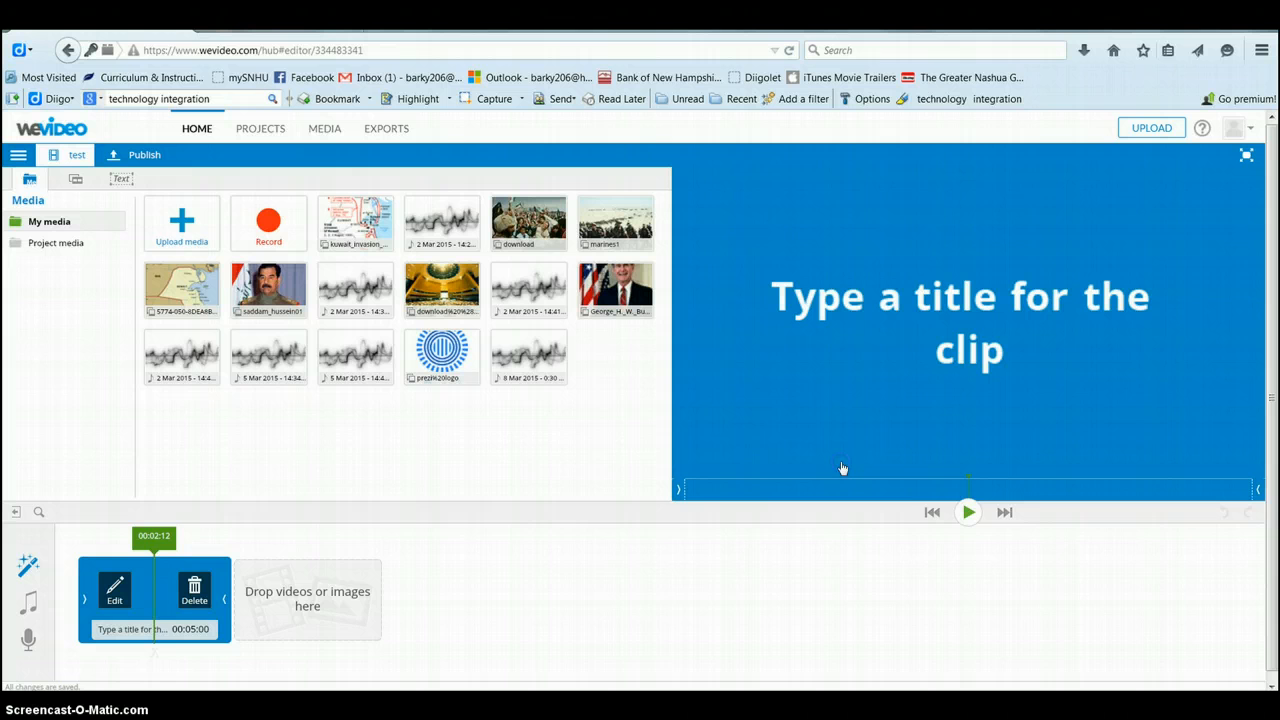
{"action": "left_click", "coordinate": [444, 512]}
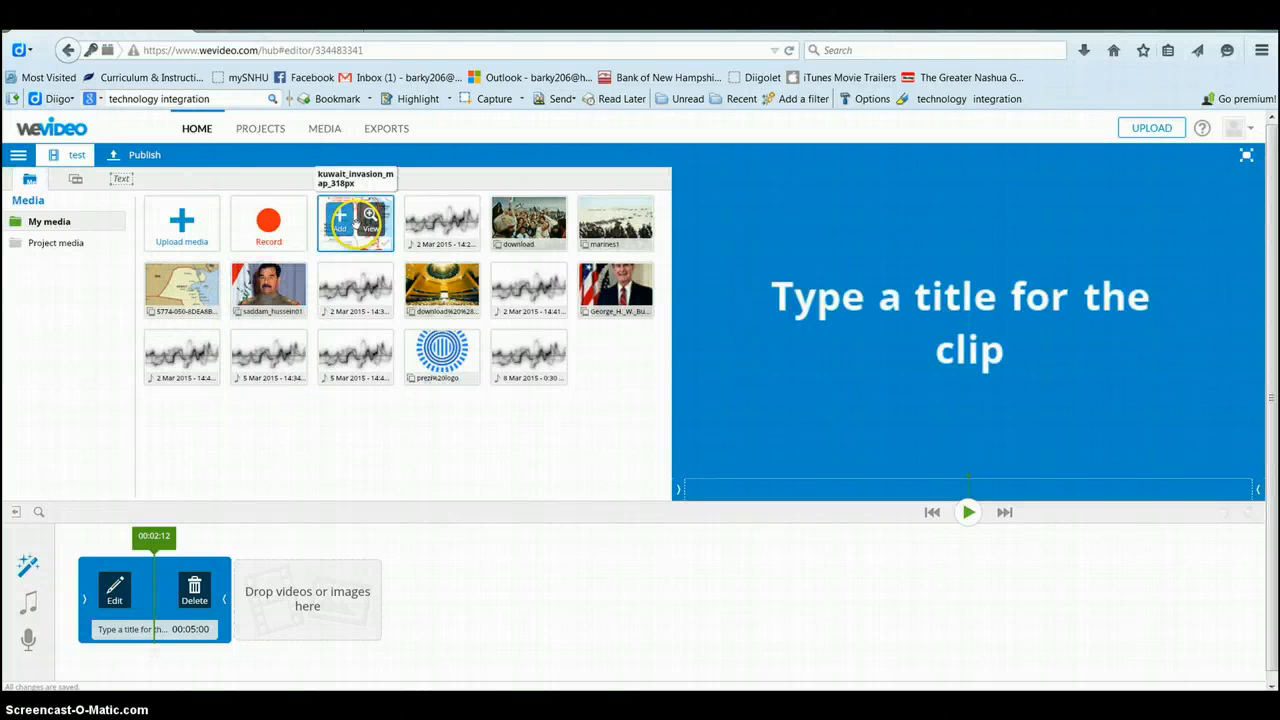
Step: Save the 'test' project from the Main menu and dismiss the Save completed notice
{"action": "mouse_move", "coordinate": [543, 218]}
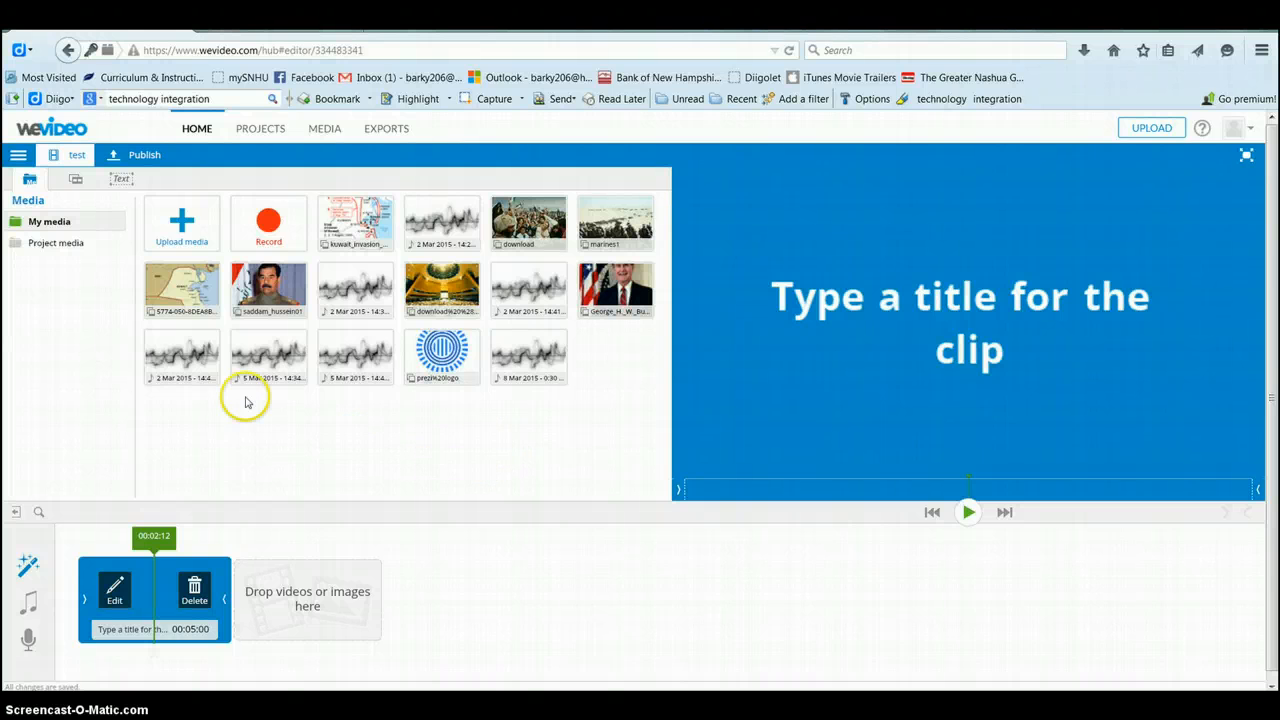
{"action": "left_click", "coordinate": [18, 158]}
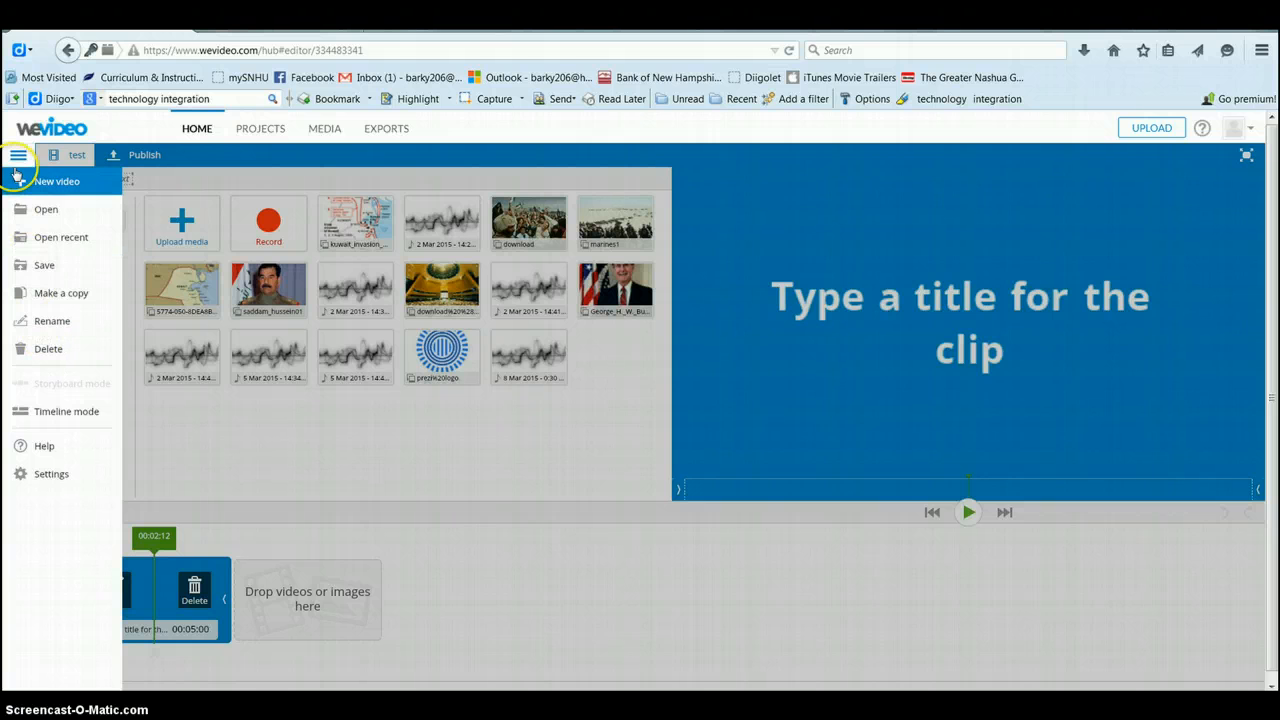
{"action": "left_click", "coordinate": [44, 266]}
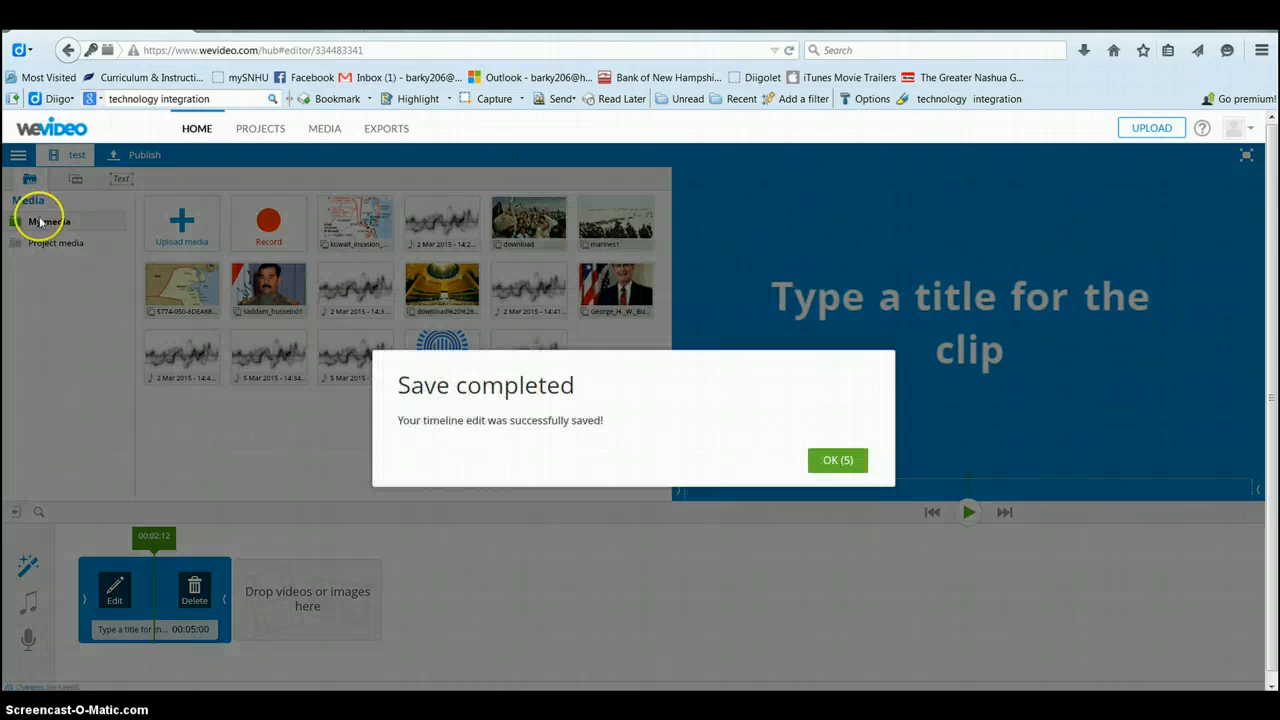
{"action": "left_click", "coordinate": [850, 464]}
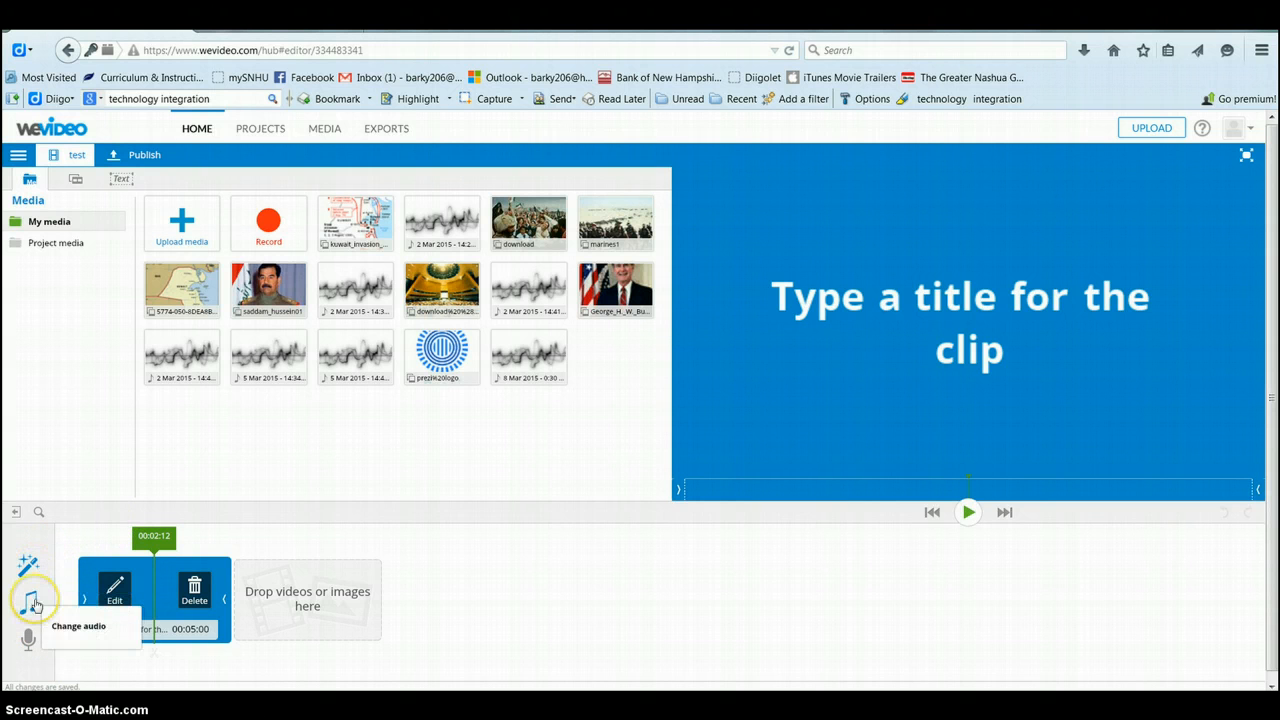
Step: Upload the penguin PNG image (37.6 KB) from the Pictures library into My media
{"action": "left_click", "coordinate": [29, 643]}
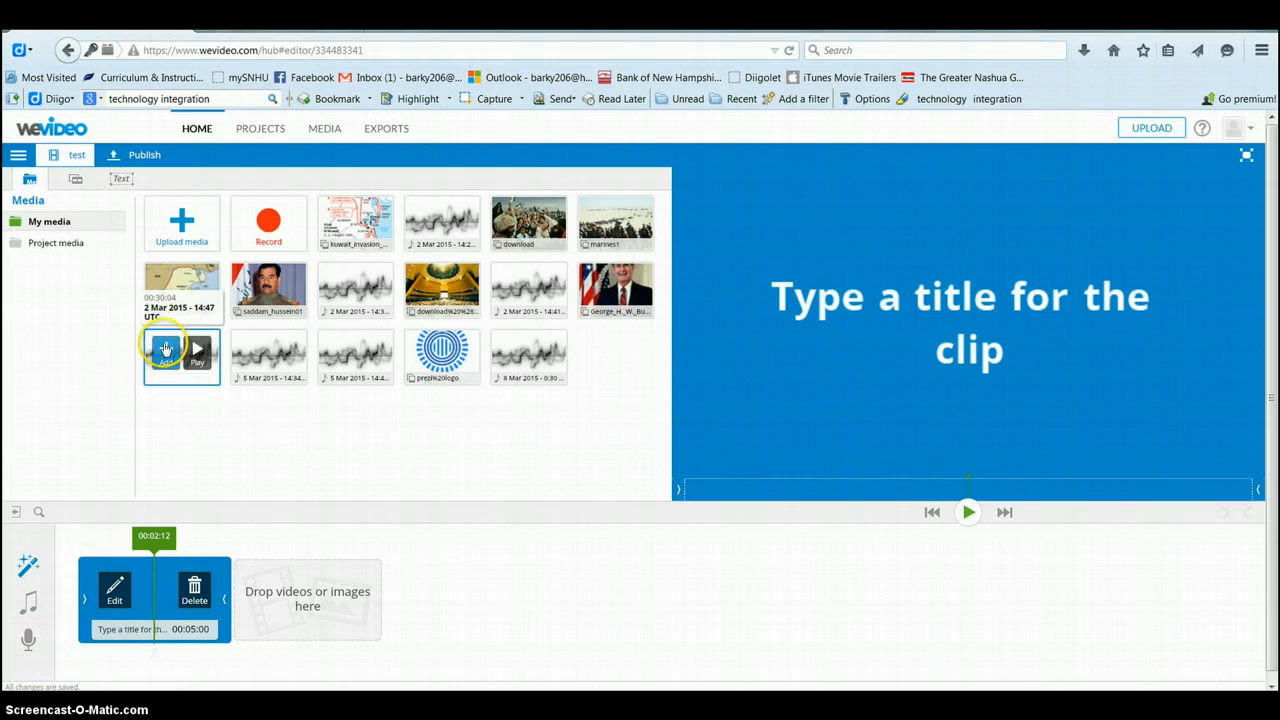
{"action": "left_click", "coordinate": [179, 228]}
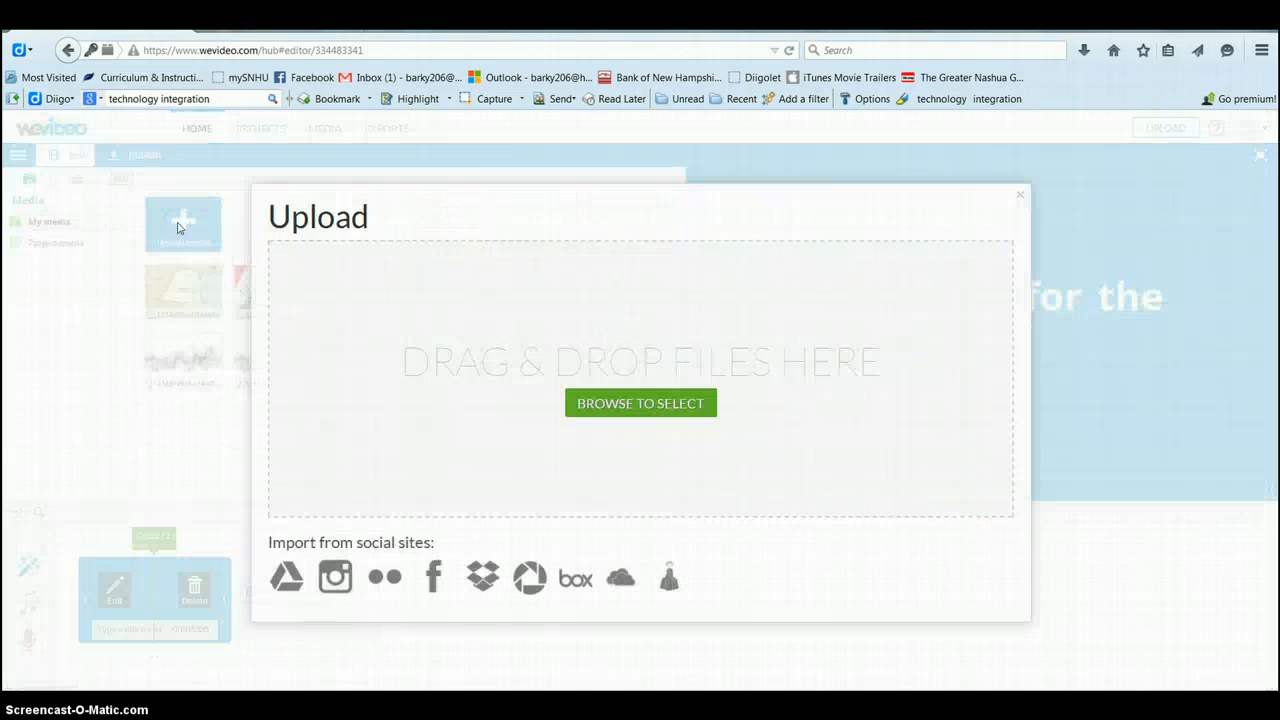
{"action": "left_click", "coordinate": [649, 415]}
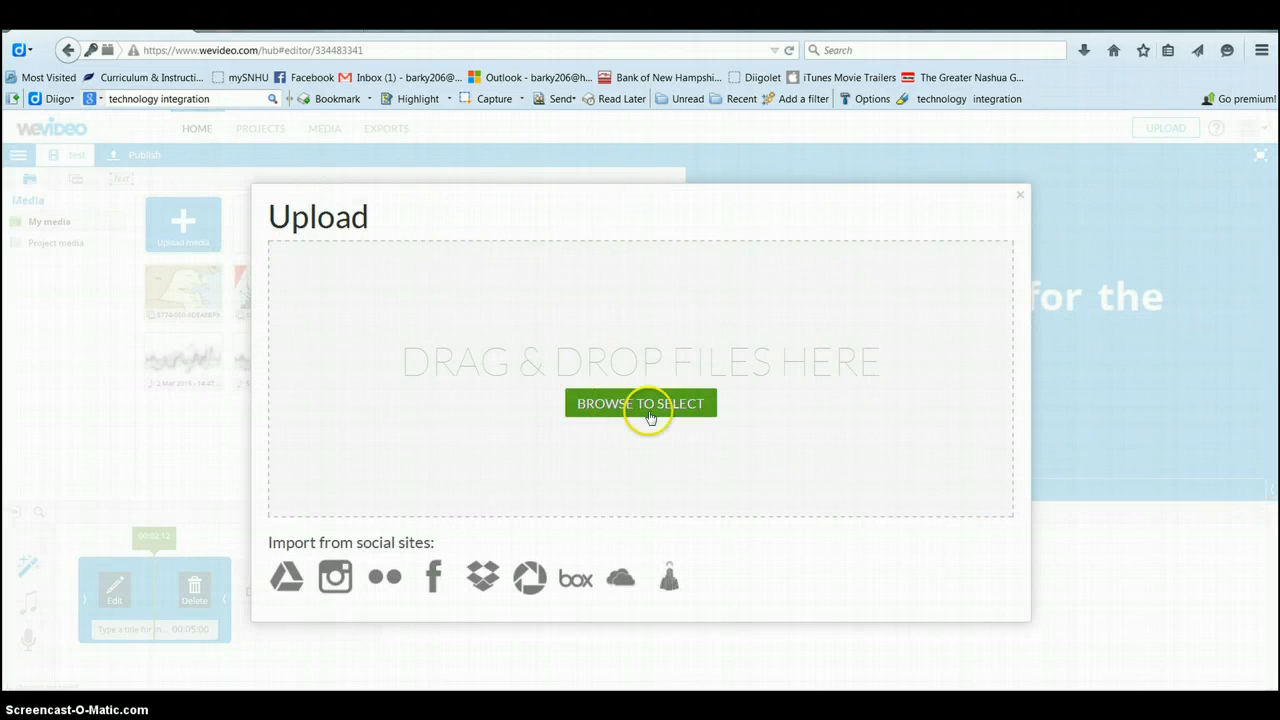
{"action": "left_click", "coordinate": [662, 419]}
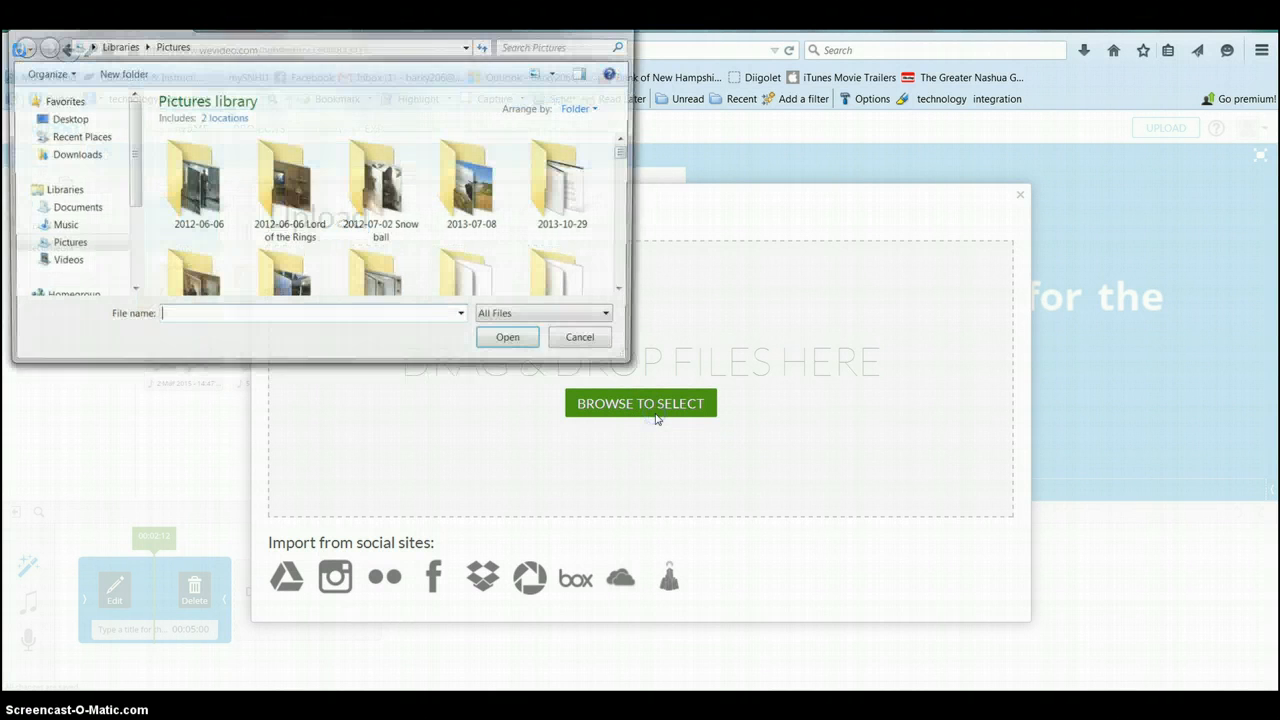
{"action": "left_click", "coordinate": [90, 245]}
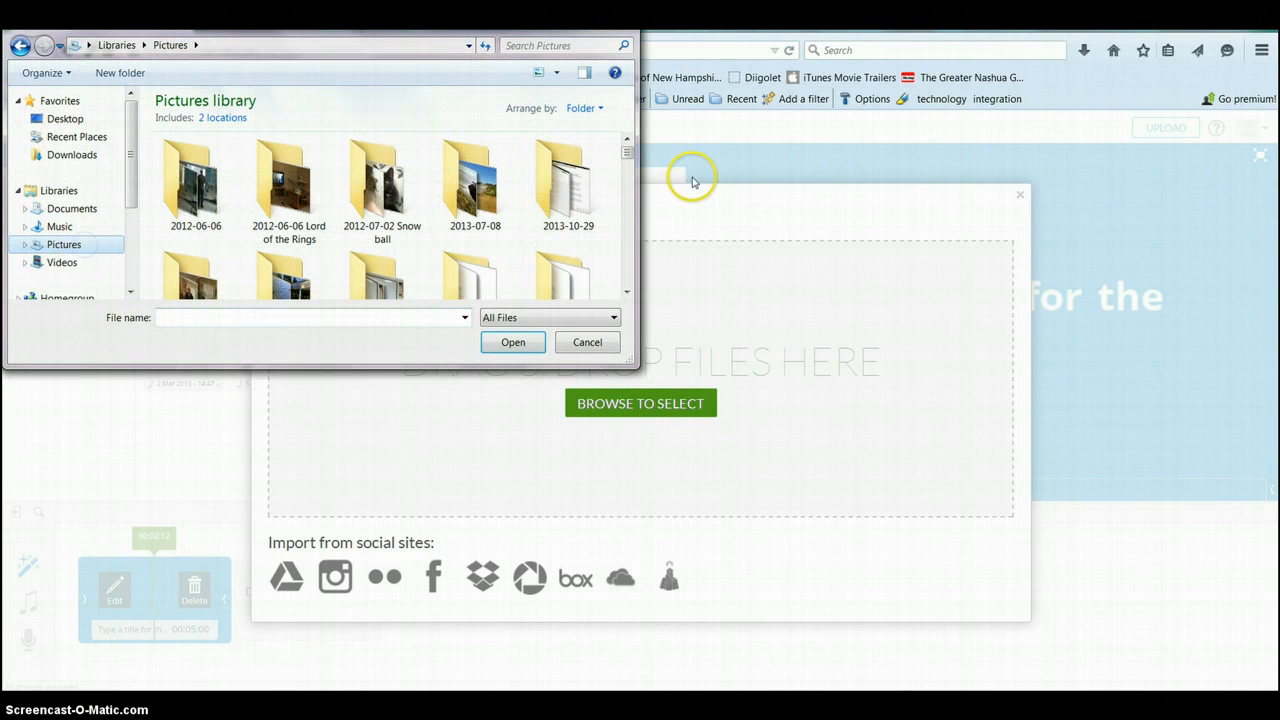
{"action": "scroll", "coordinate": [628, 150], "scroll_direction": "down", "scroll_amount": 3}
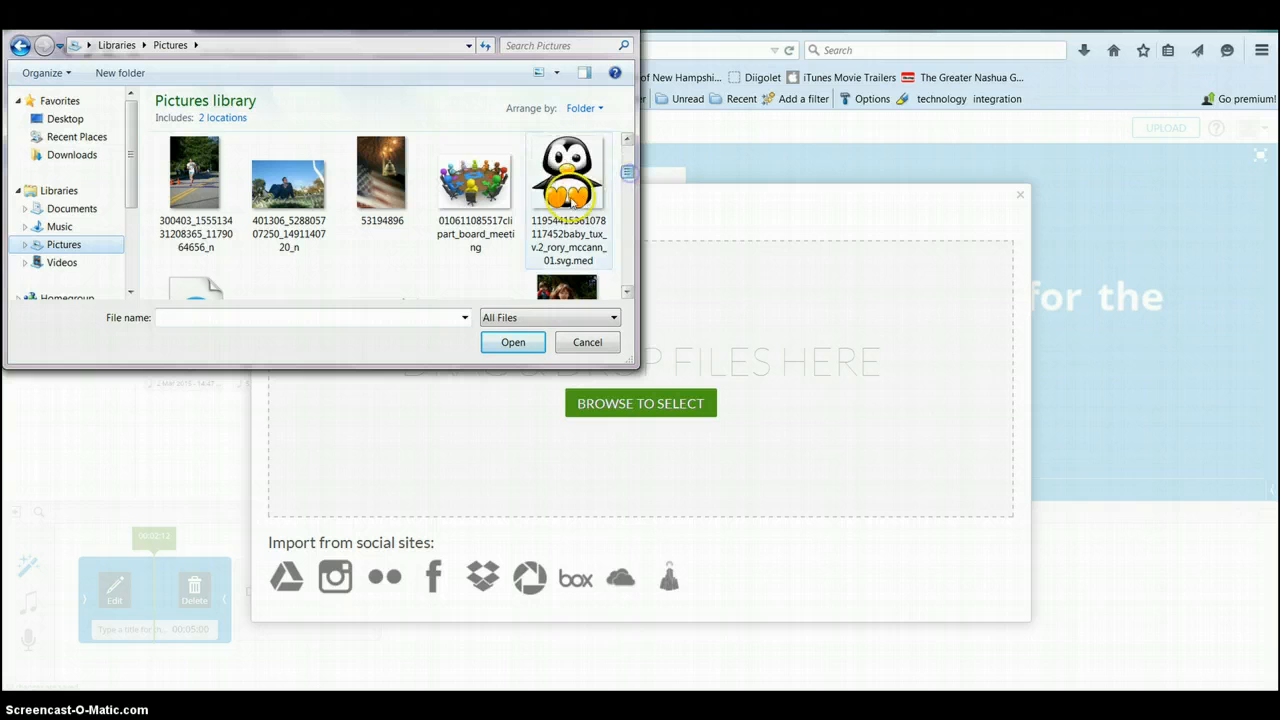
{"action": "left_click", "coordinate": [570, 195]}
{"action": "left_click", "coordinate": [510, 344]}
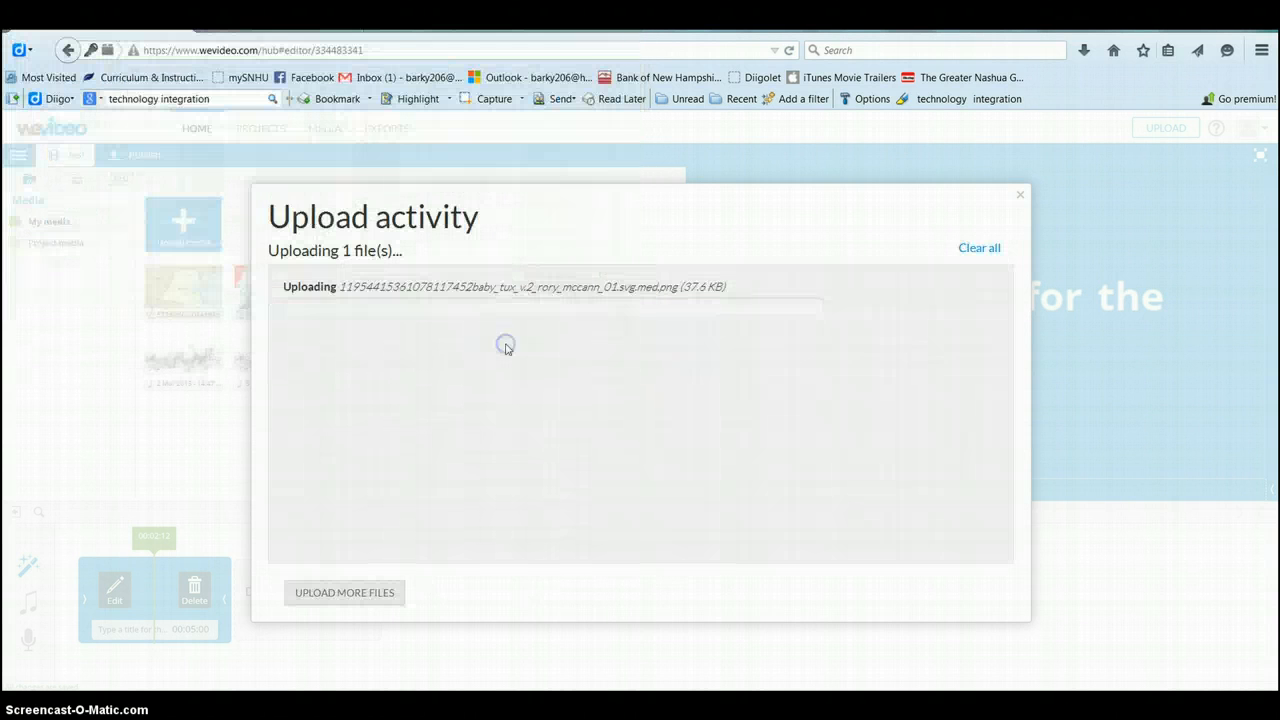
{"action": "left_click", "coordinate": [1021, 197]}
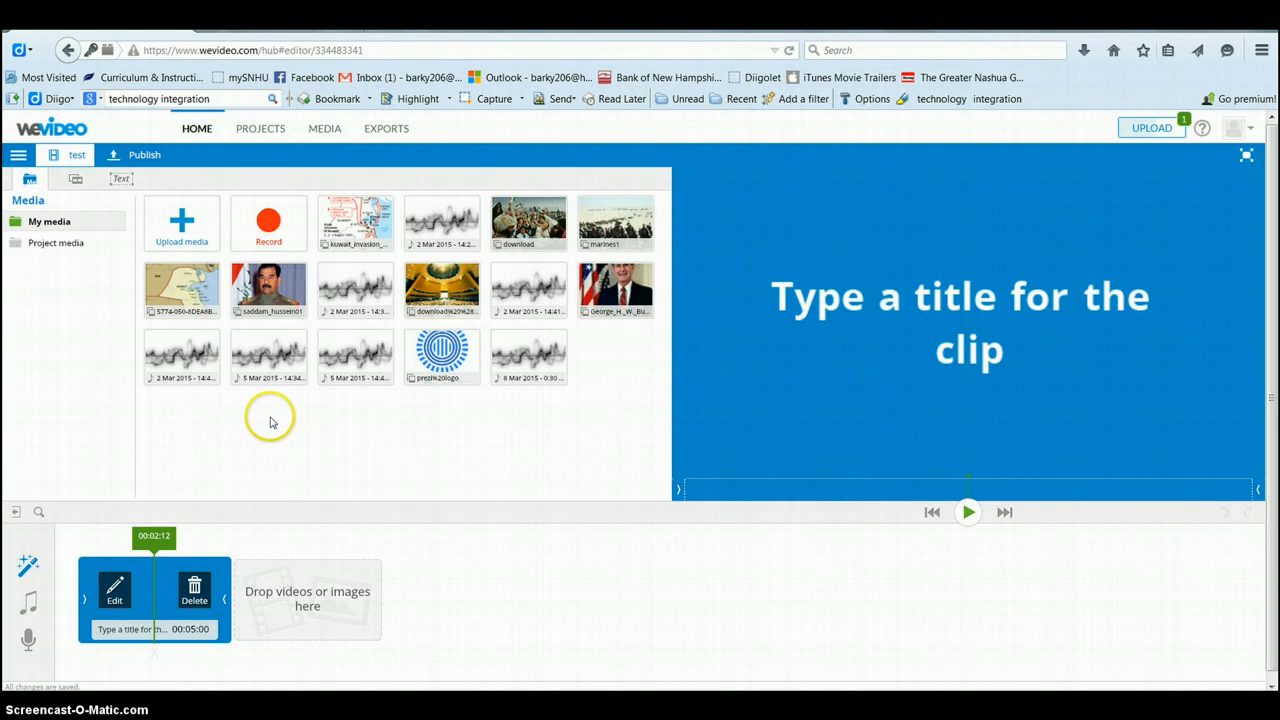
Step: Place the George H. W. Bush portrait after the title clip and open its editor
{"action": "mouse_move", "coordinate": [195, 295]}
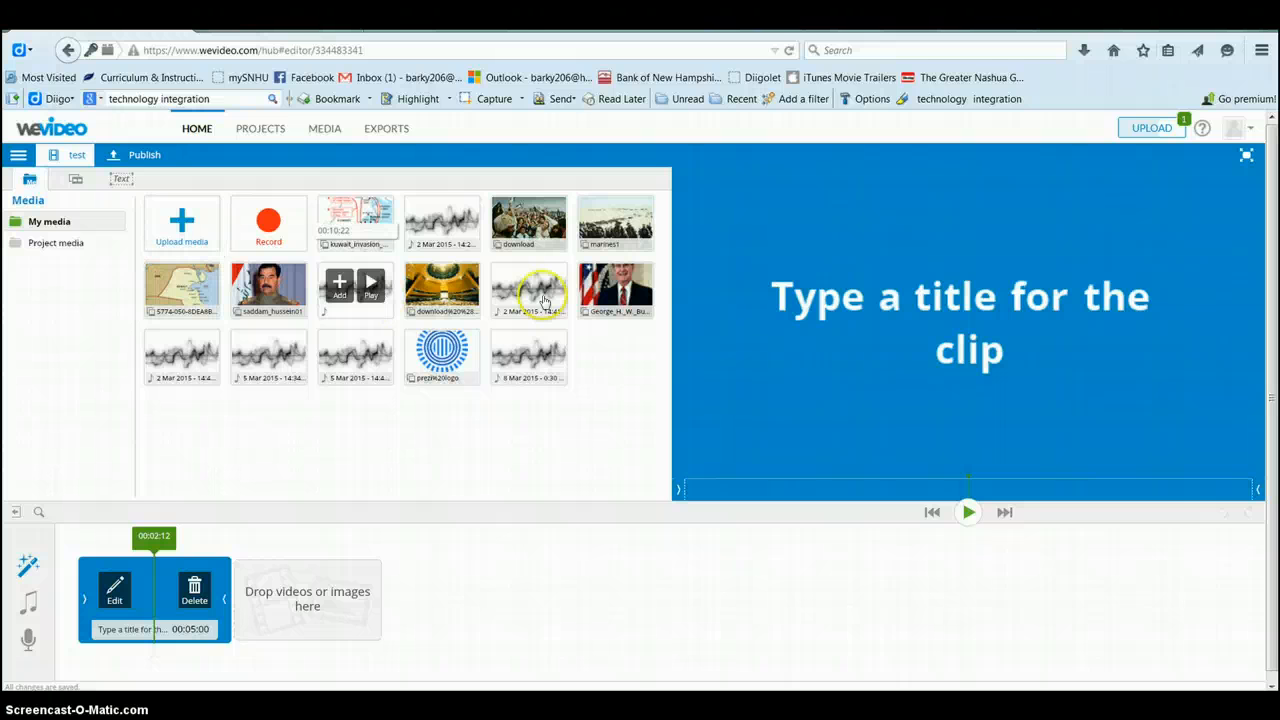
{"action": "mouse_move", "coordinate": [638, 298]}
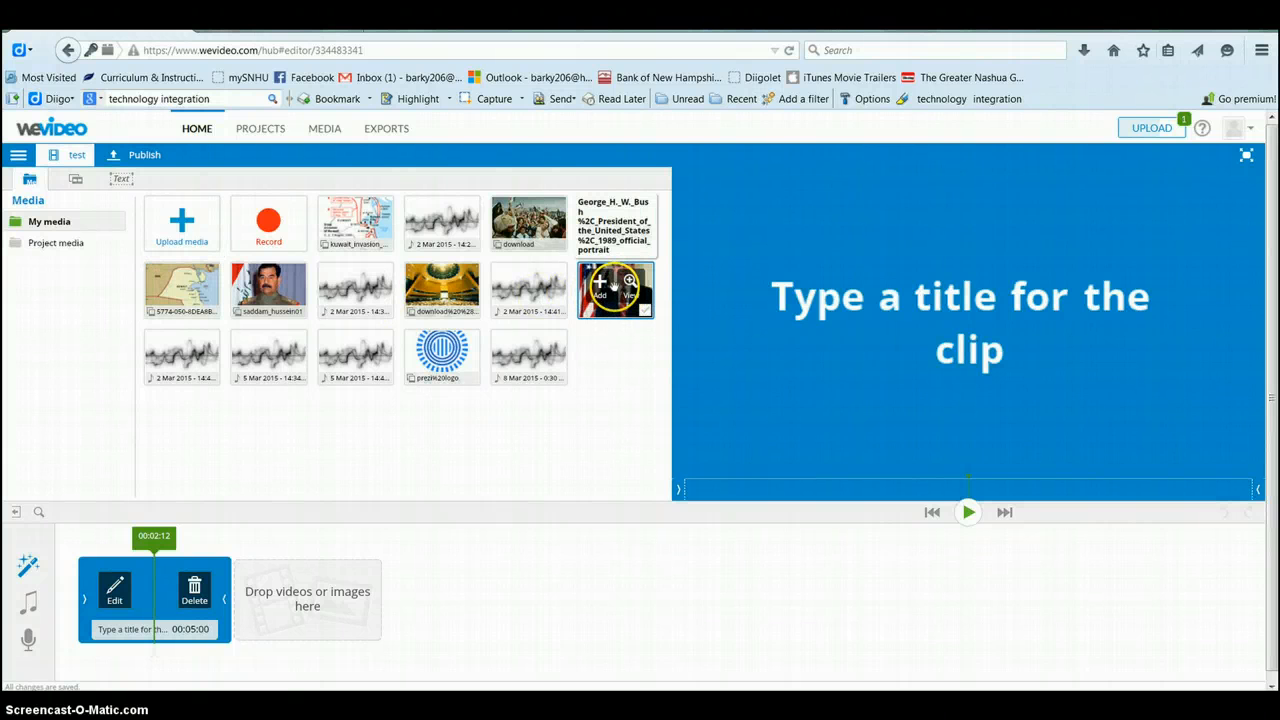
{"action": "left_click_drag", "start_coordinate": [614, 285], "coordinate": [252, 594]}
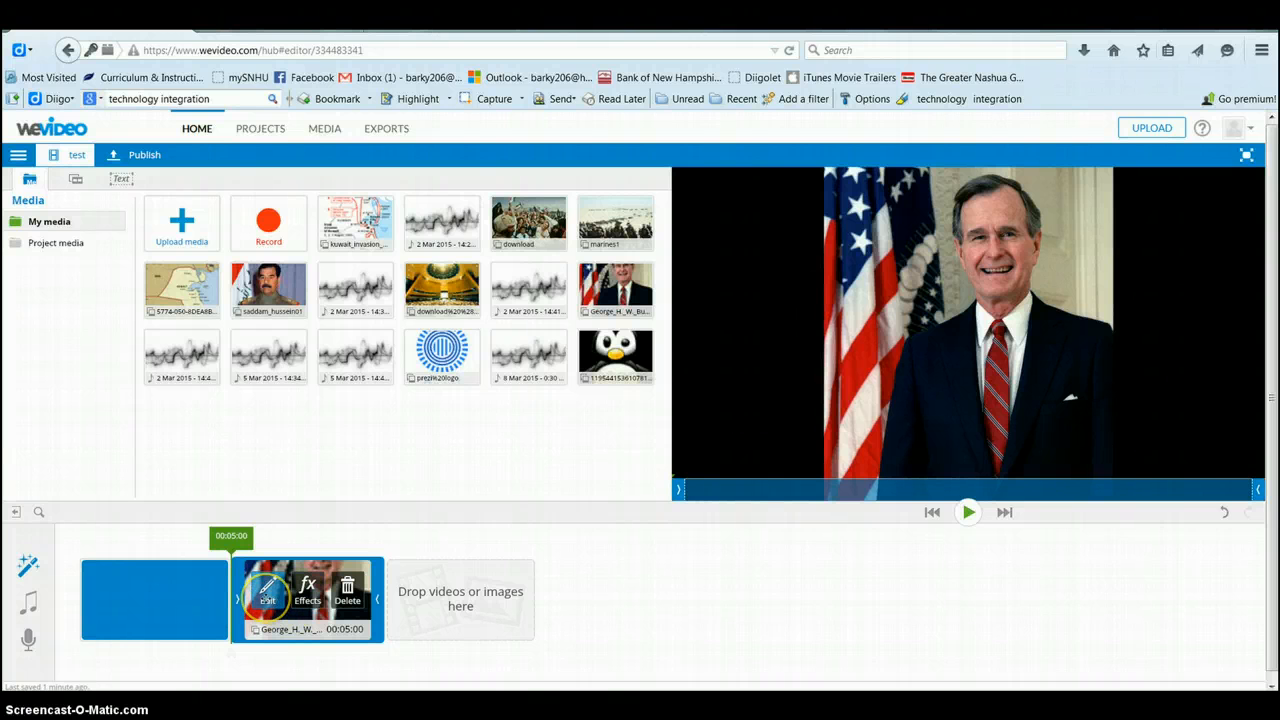
{"action": "left_click", "coordinate": [266, 595]}
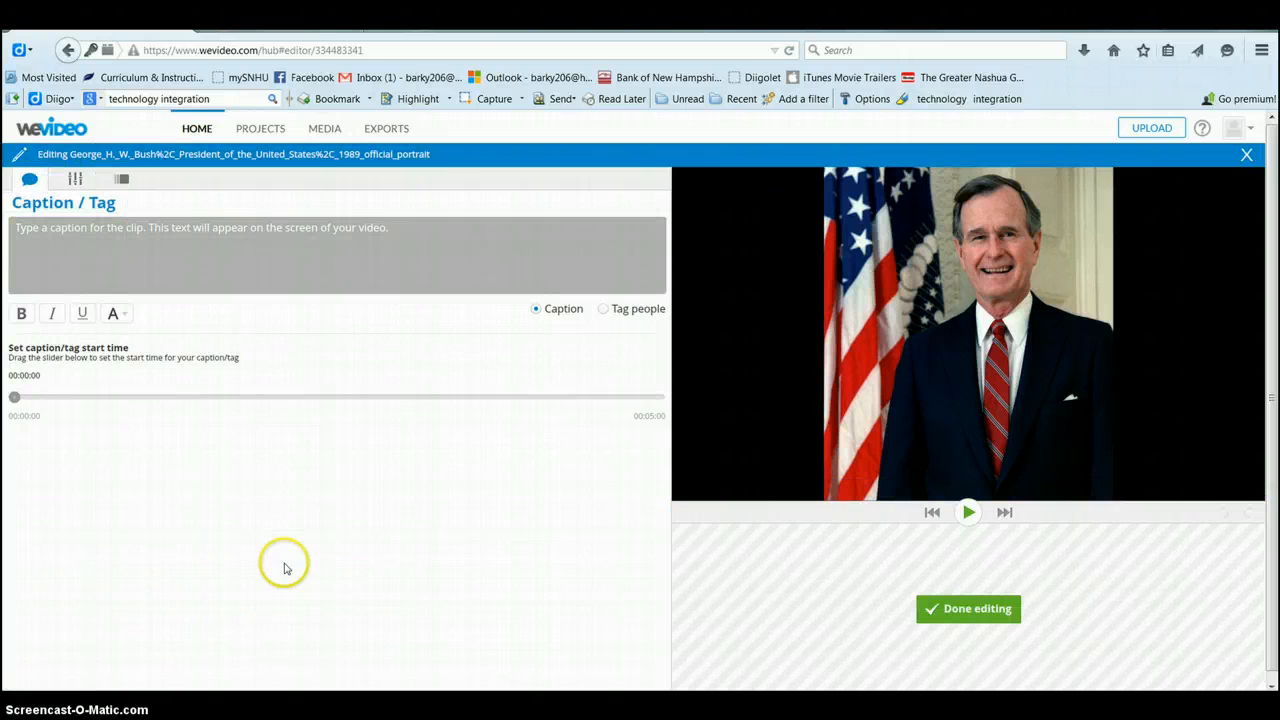
{"action": "left_click", "coordinate": [161, 245]}
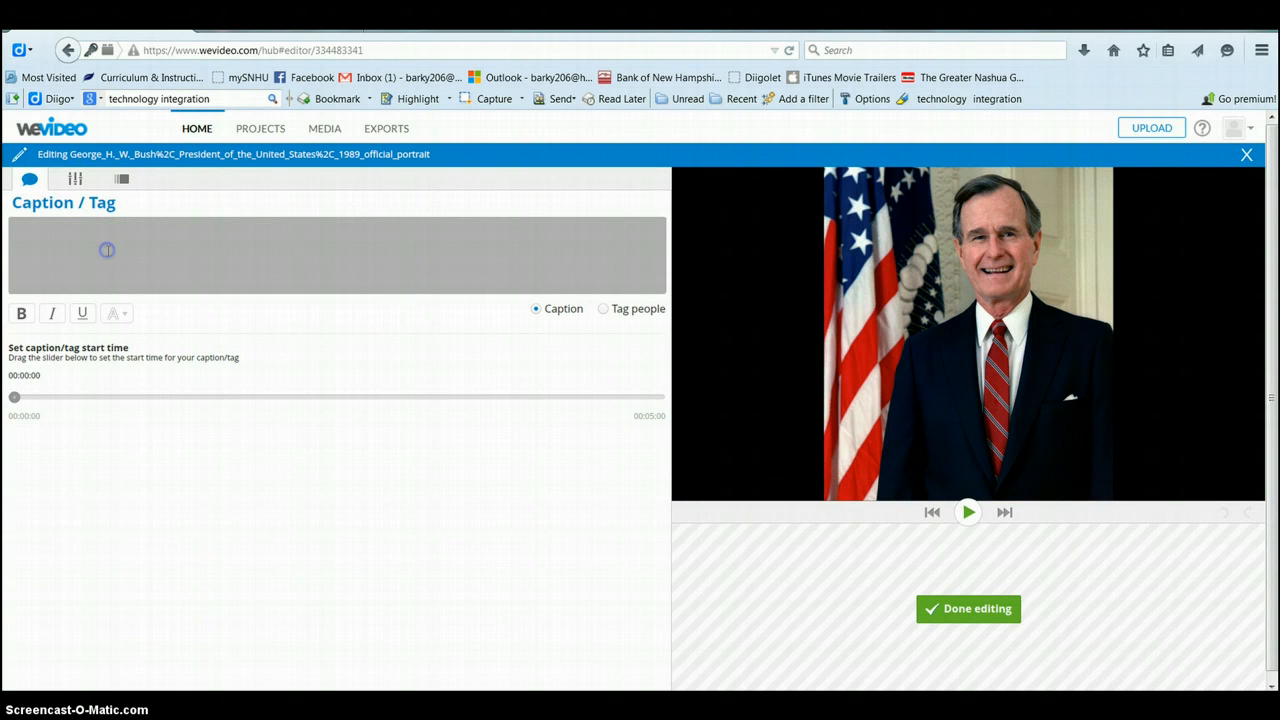
{"action": "type", "text": "Georg"}
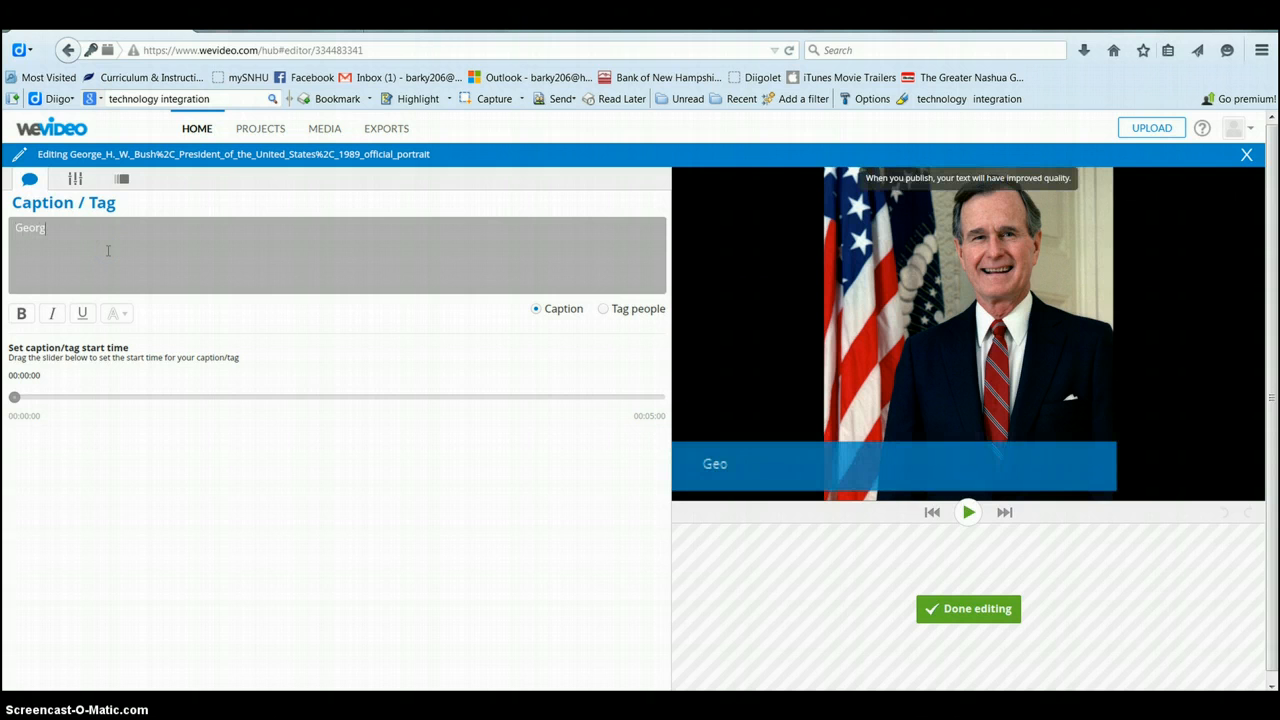
{"action": "type", "text": "e H. W. Bush"}
{"action": "left_click_drag", "start_coordinate": [137, 246], "coordinate": [15, 227]}
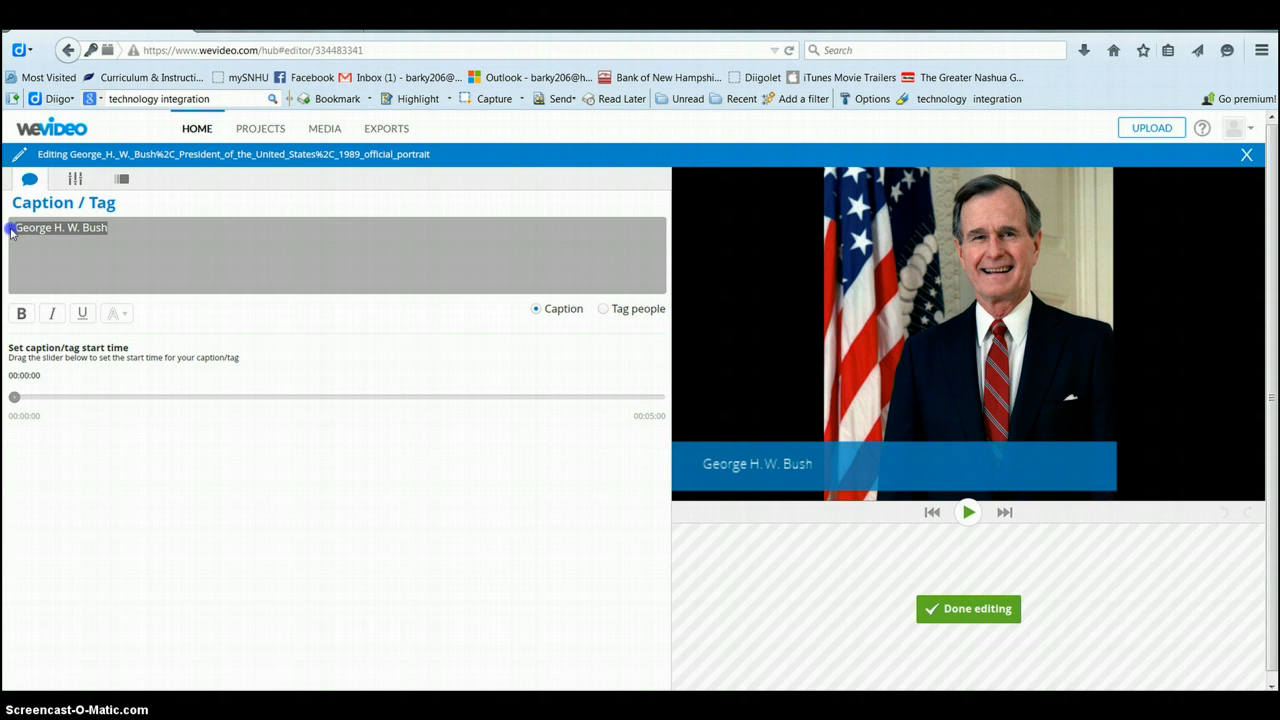
{"action": "left_click", "coordinate": [21, 313]}
{"action": "left_click", "coordinate": [60, 314]}
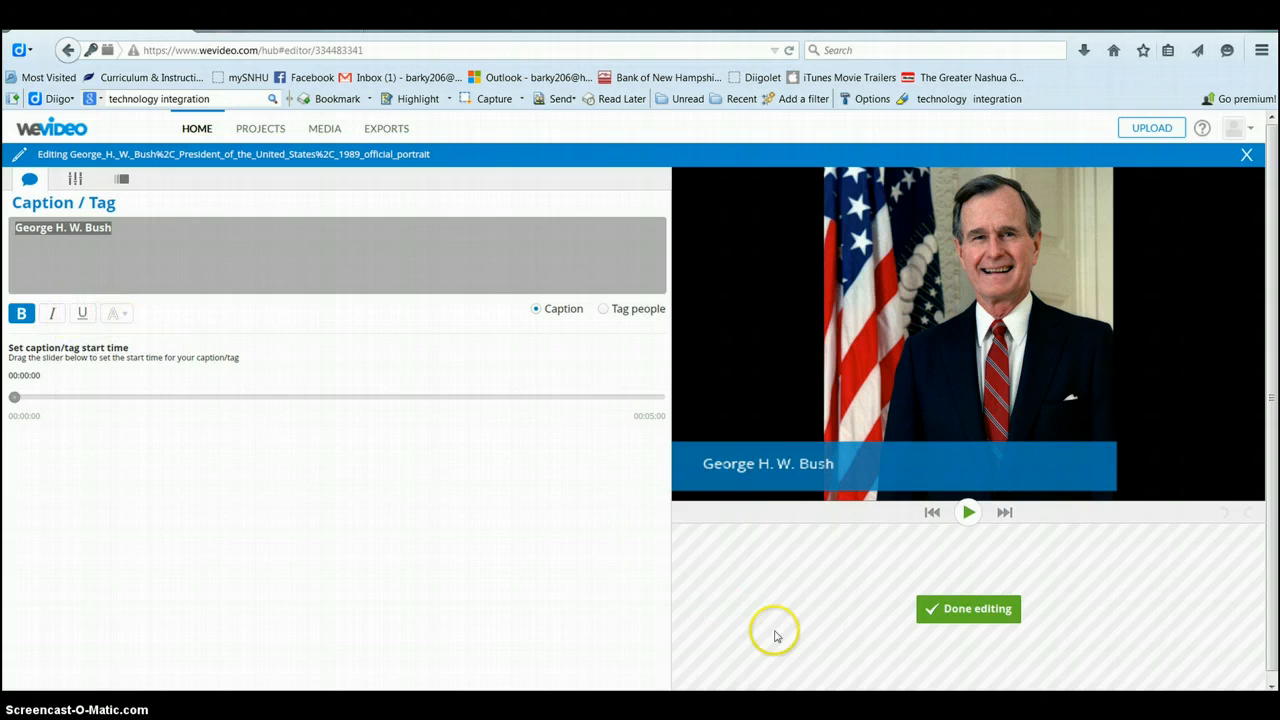
{"action": "left_click", "coordinate": [952, 609]}
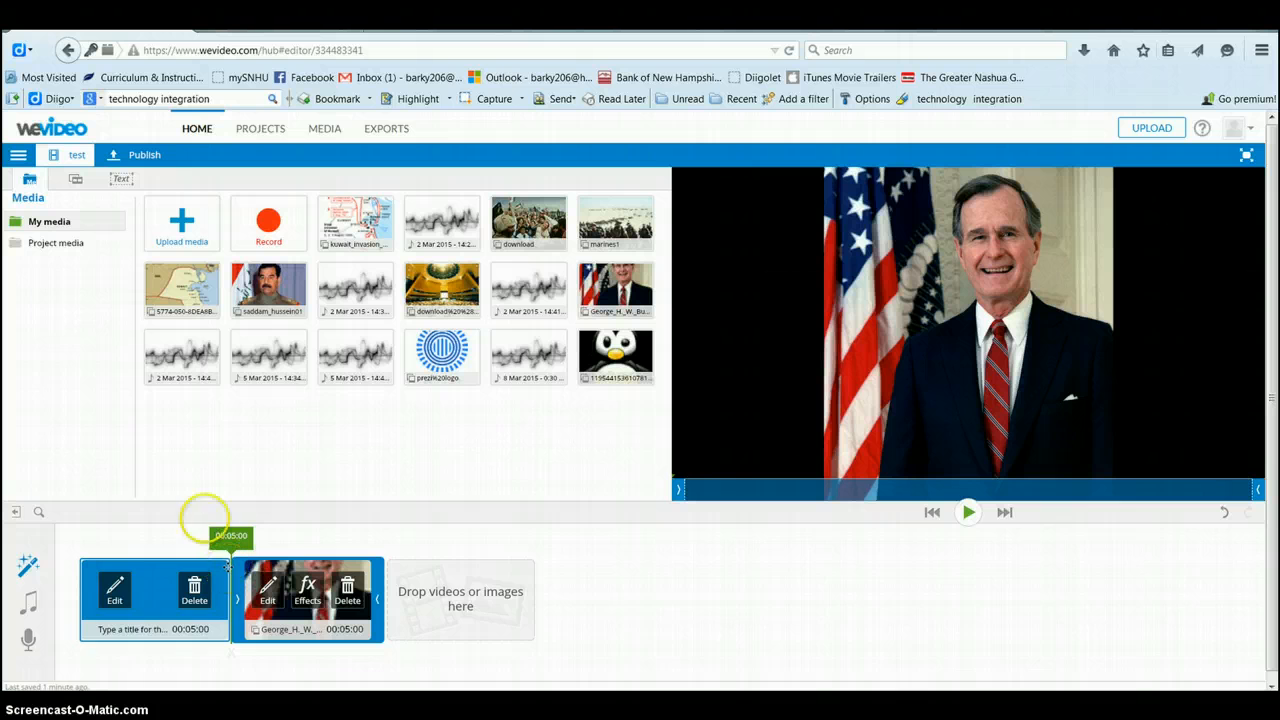
Step: Insert a plain Text preset clip before the portrait and open it for editing
{"action": "left_click", "coordinate": [121, 182]}
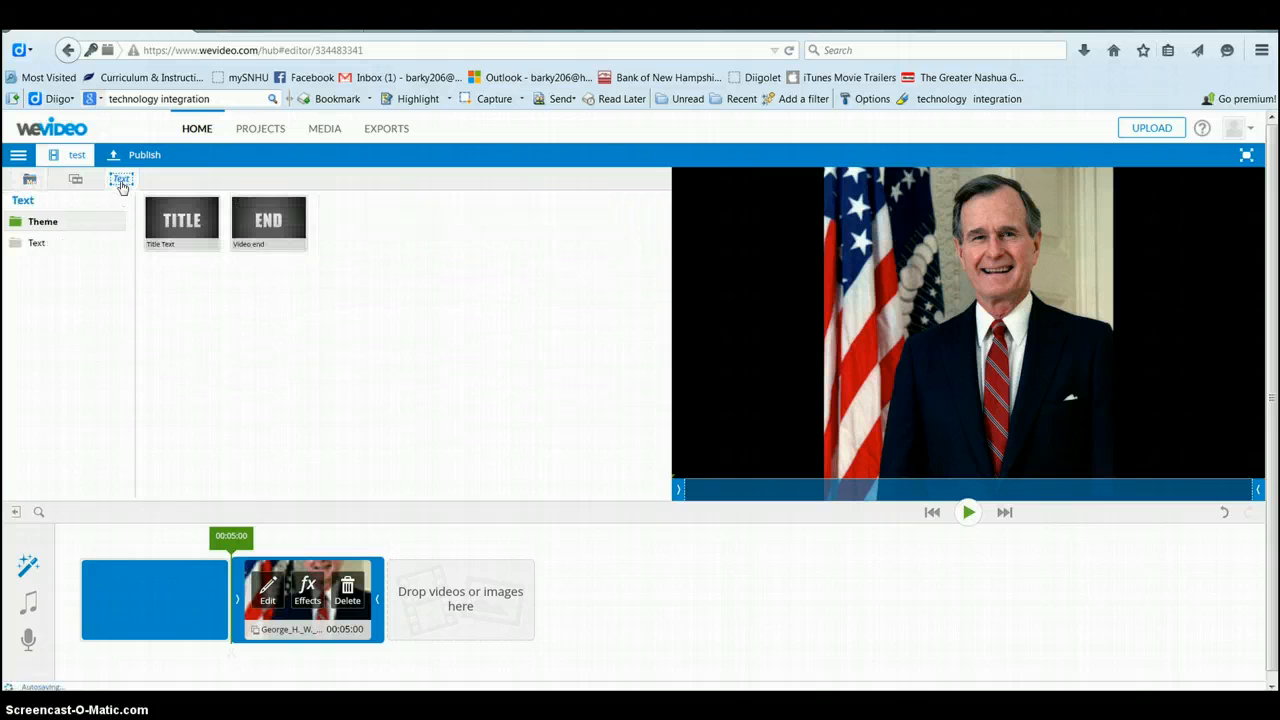
{"action": "left_click", "coordinate": [66, 245]}
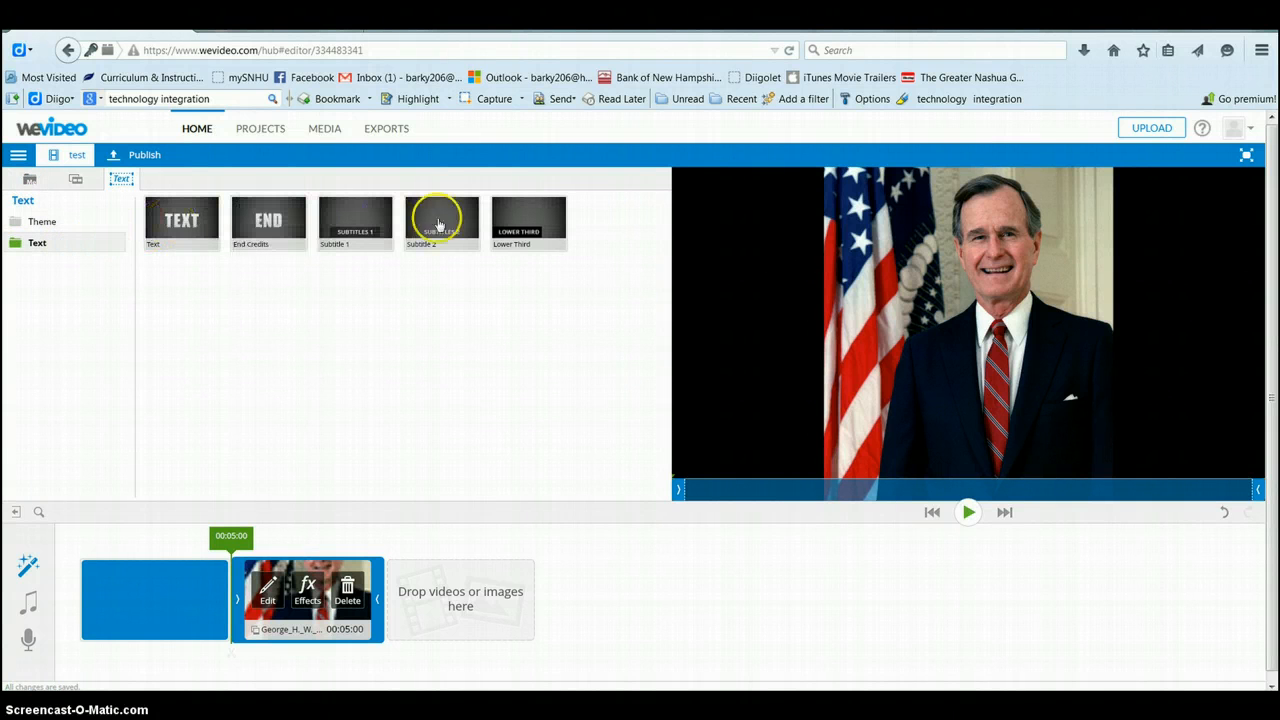
{"action": "mouse_move", "coordinate": [513, 225]}
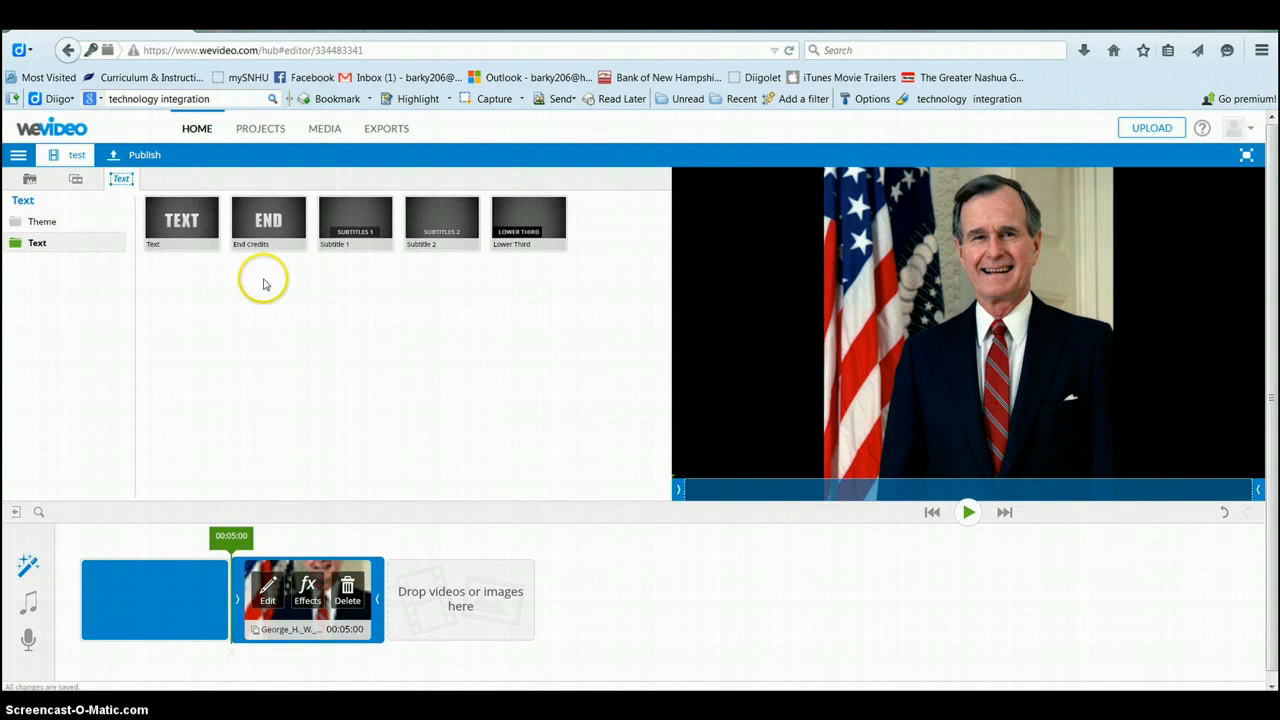
{"action": "mouse_move", "coordinate": [176, 238]}
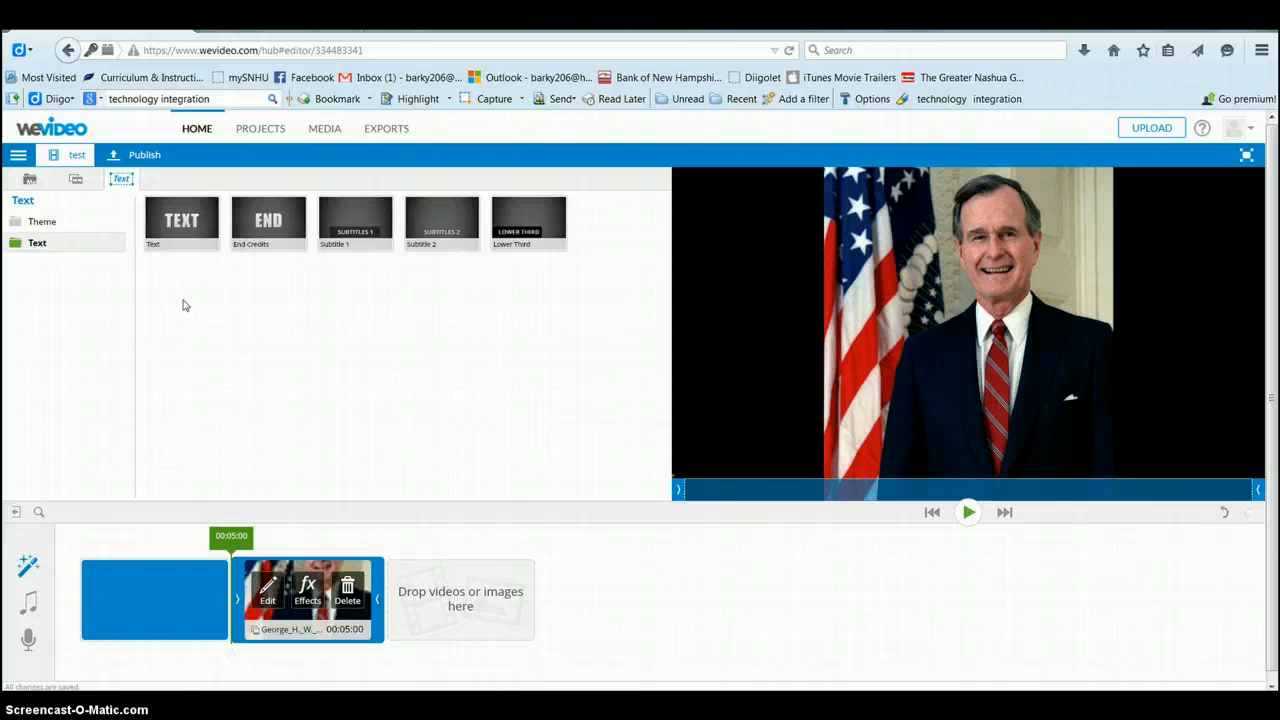
{"action": "left_click_drag", "start_coordinate": [180, 222], "coordinate": [262, 598]}
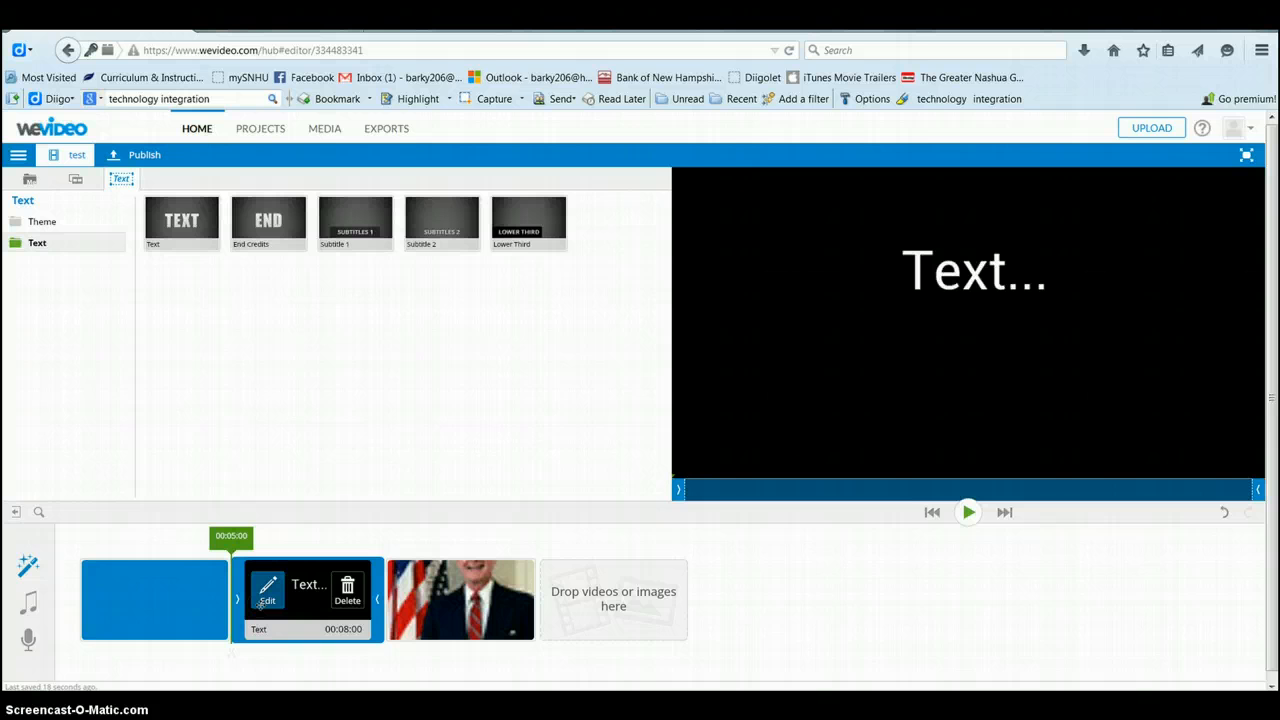
{"action": "left_click", "coordinate": [270, 596]}
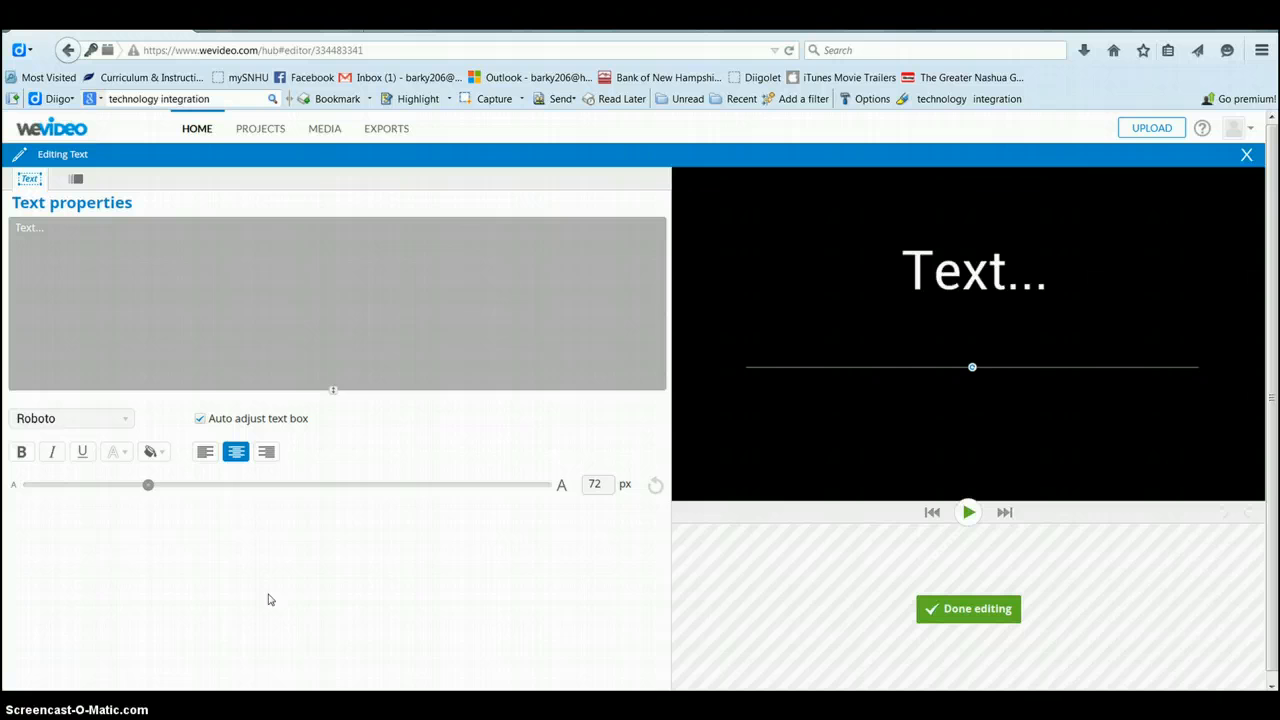
Step: Replace the placeholder with 'This is a picture of the president of the United States.'
{"action": "left_click", "coordinate": [63, 242]}
{"action": "left_click_drag", "start_coordinate": [57, 230], "coordinate": [12, 227]}
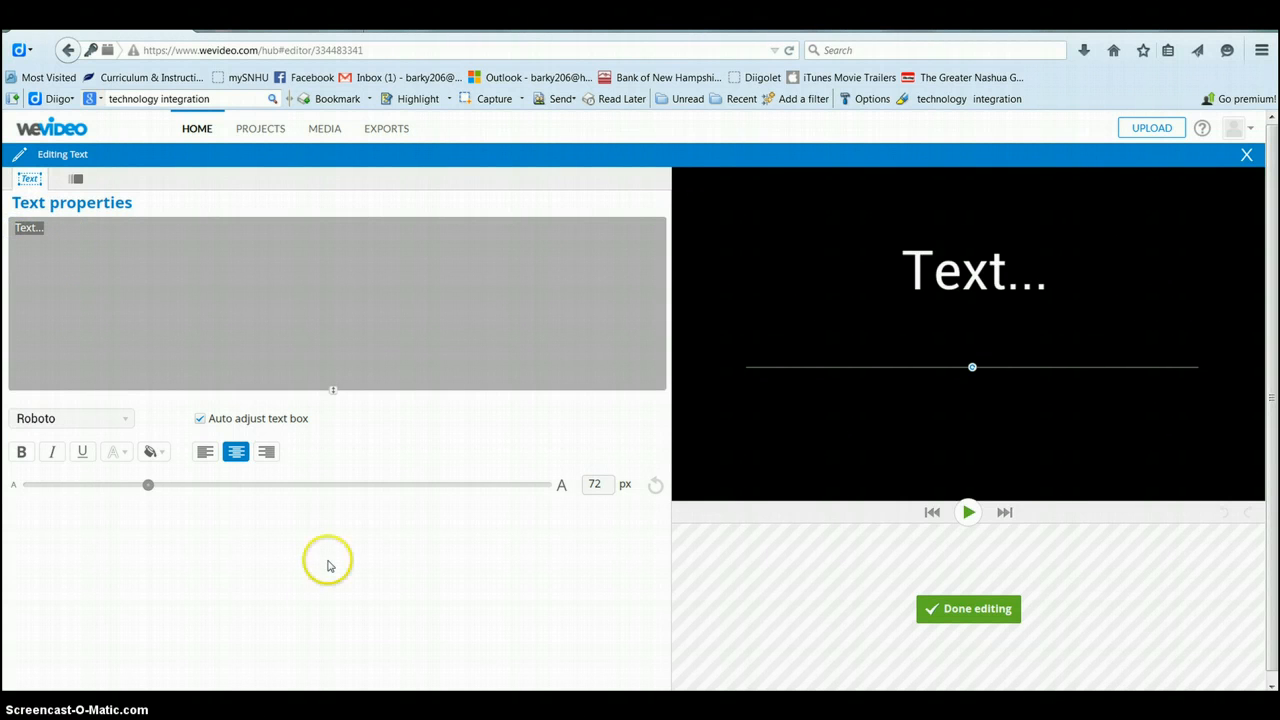
{"action": "type", "text": "This is a"}
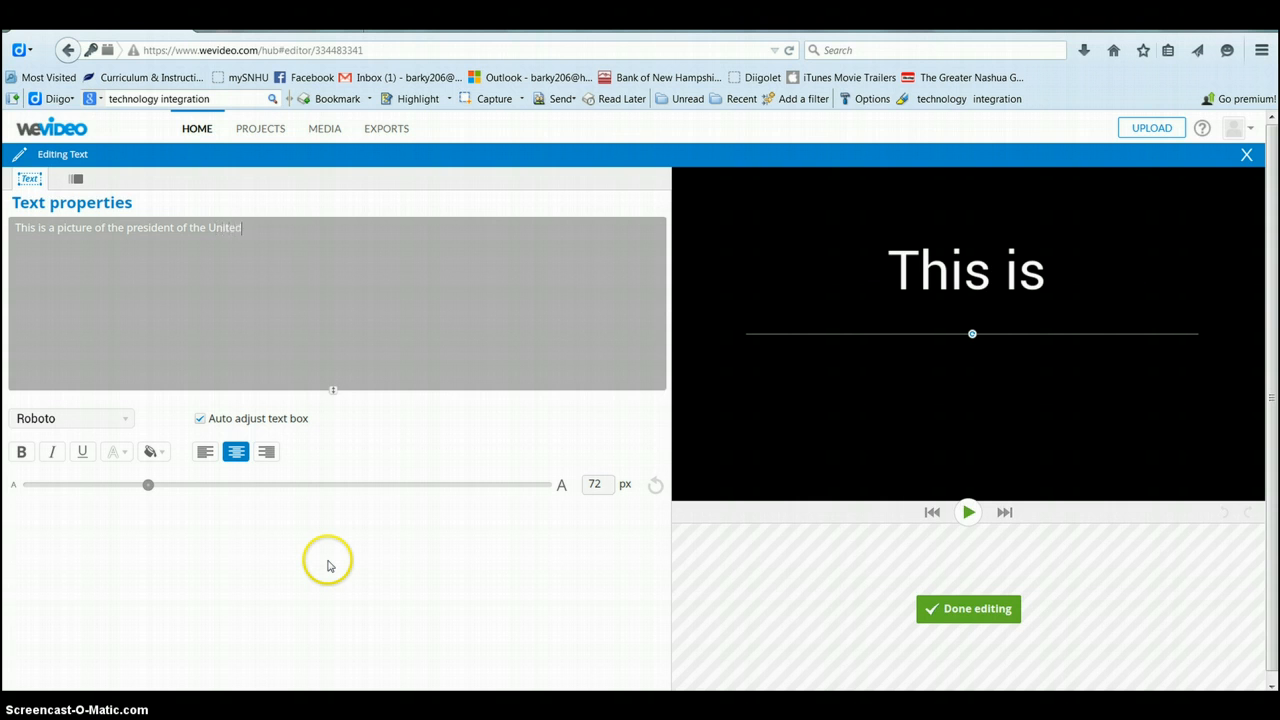
{"action": "type", "text": "picture of the president of the United States."}
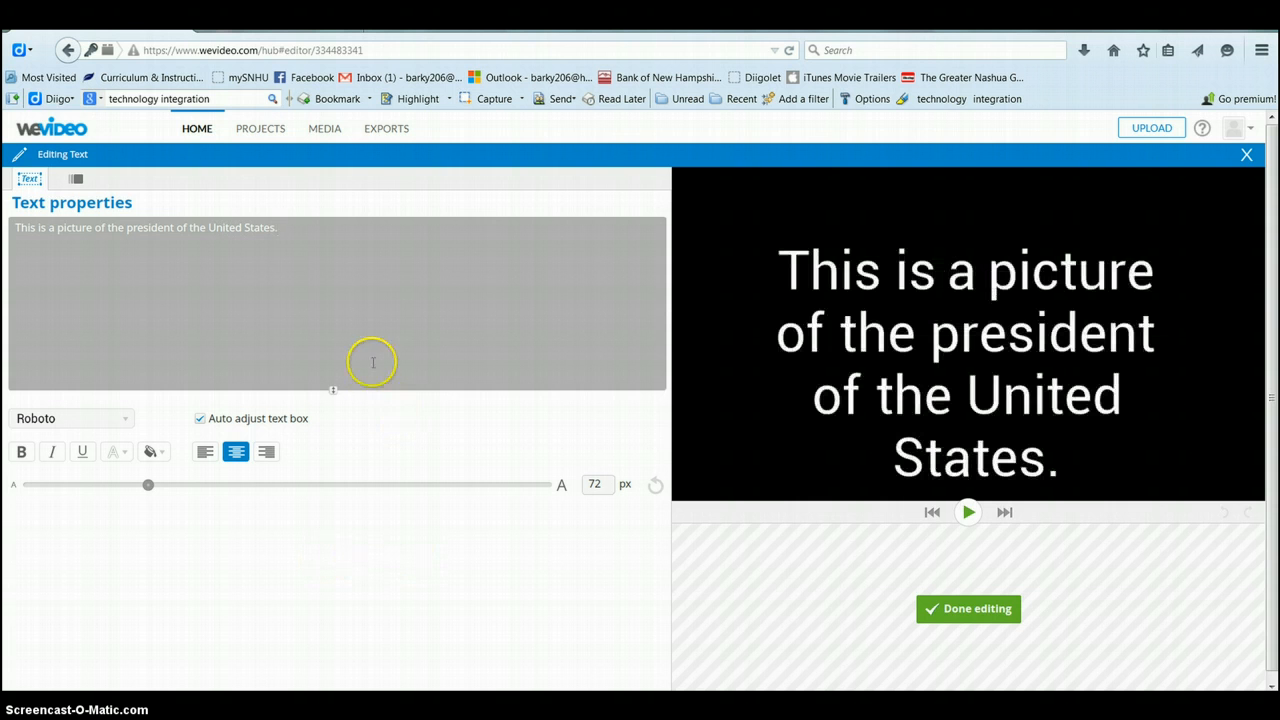
{"action": "left_click_drag", "start_coordinate": [281, 229], "coordinate": [16, 229]}
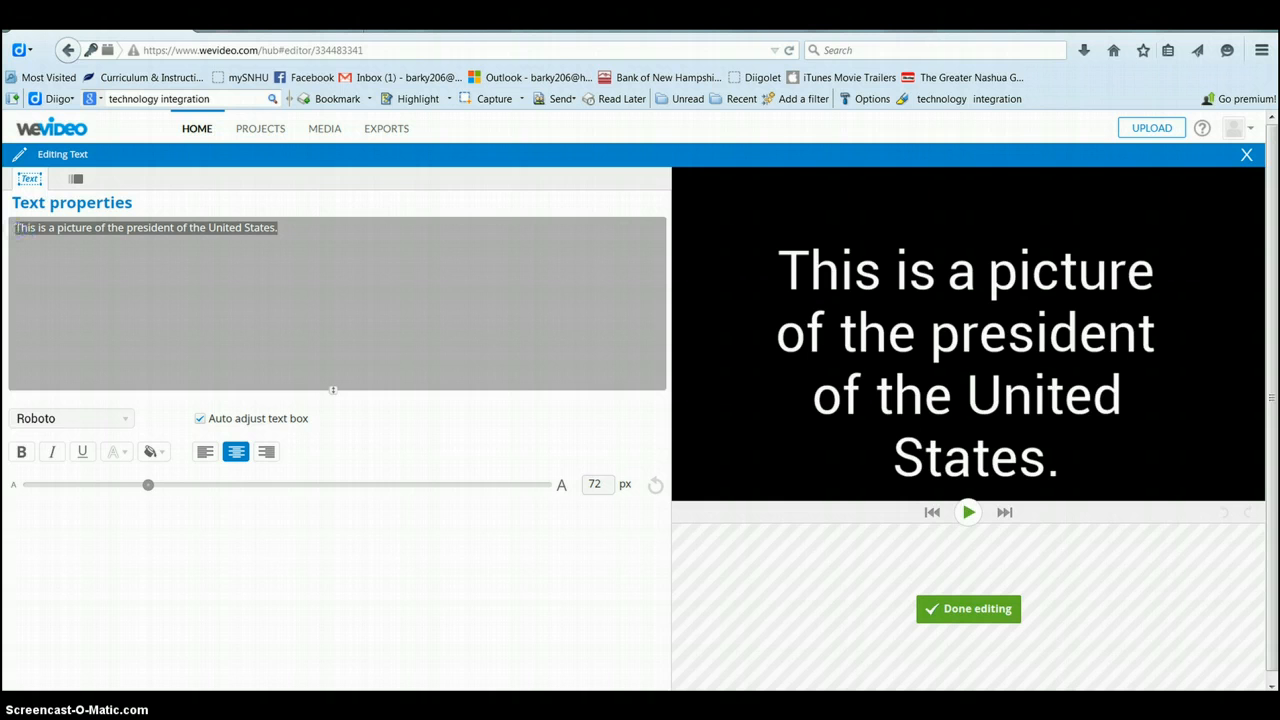
Step: Style the sentence in bold PROMESH at 54 px on a green background
{"action": "left_click", "coordinate": [64, 412]}
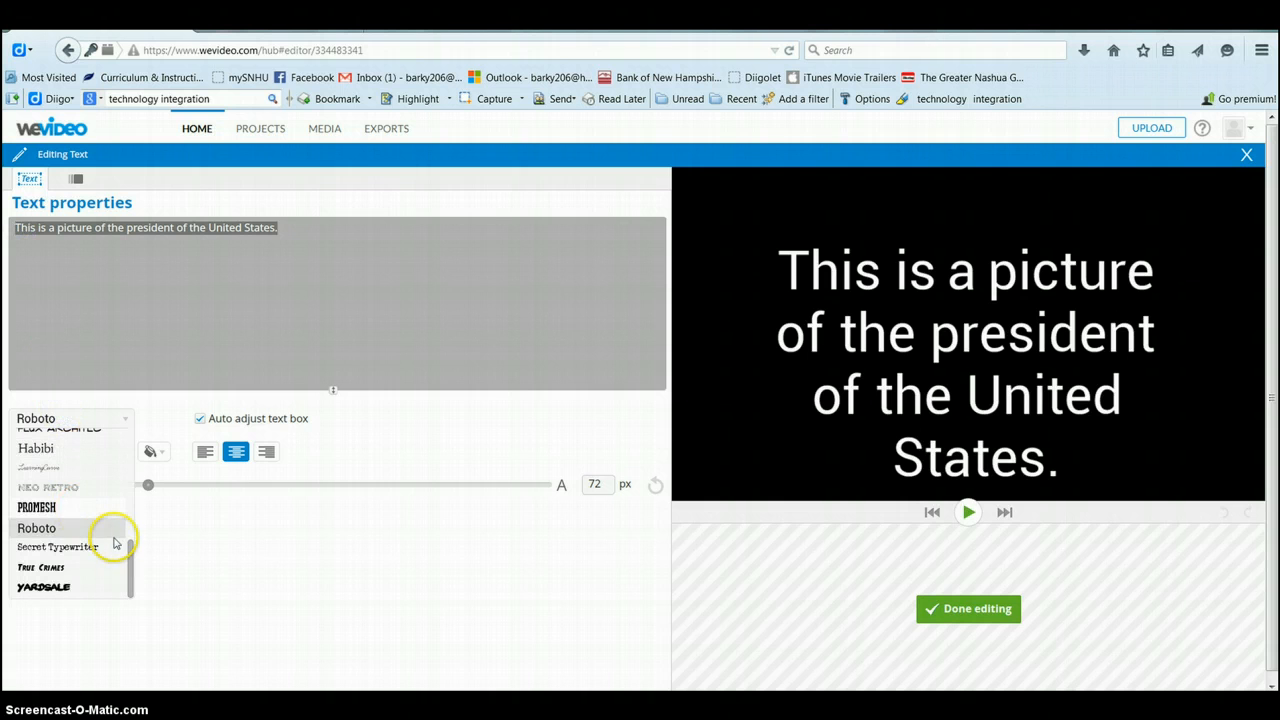
{"action": "mouse_move", "coordinate": [131, 556]}
{"action": "left_mouse_down"}
{"action": "mouse_move", "coordinate": [130, 448]}
{"action": "mouse_move", "coordinate": [127, 560]}
{"action": "left_mouse_up"}
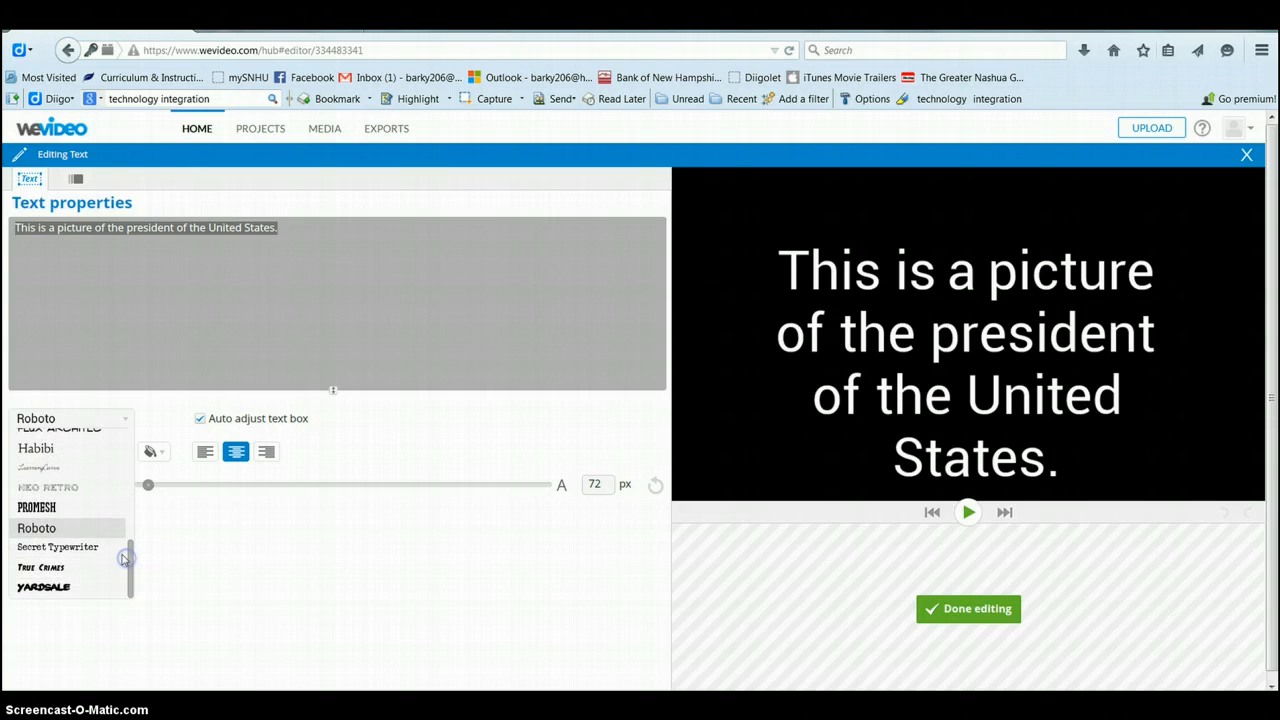
{"action": "left_click", "coordinate": [78, 508]}
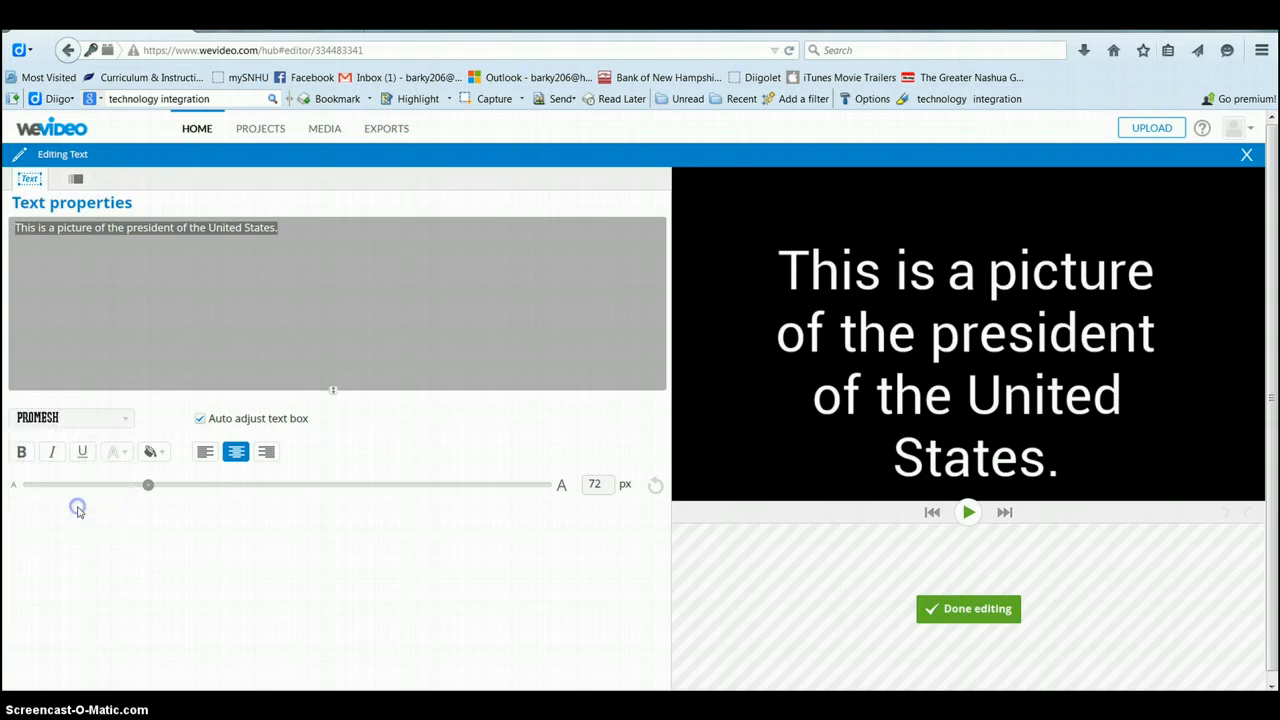
{"action": "left_click", "coordinate": [148, 485]}
{"action": "left_click_drag", "start_coordinate": [146, 485], "coordinate": [268, 496]}
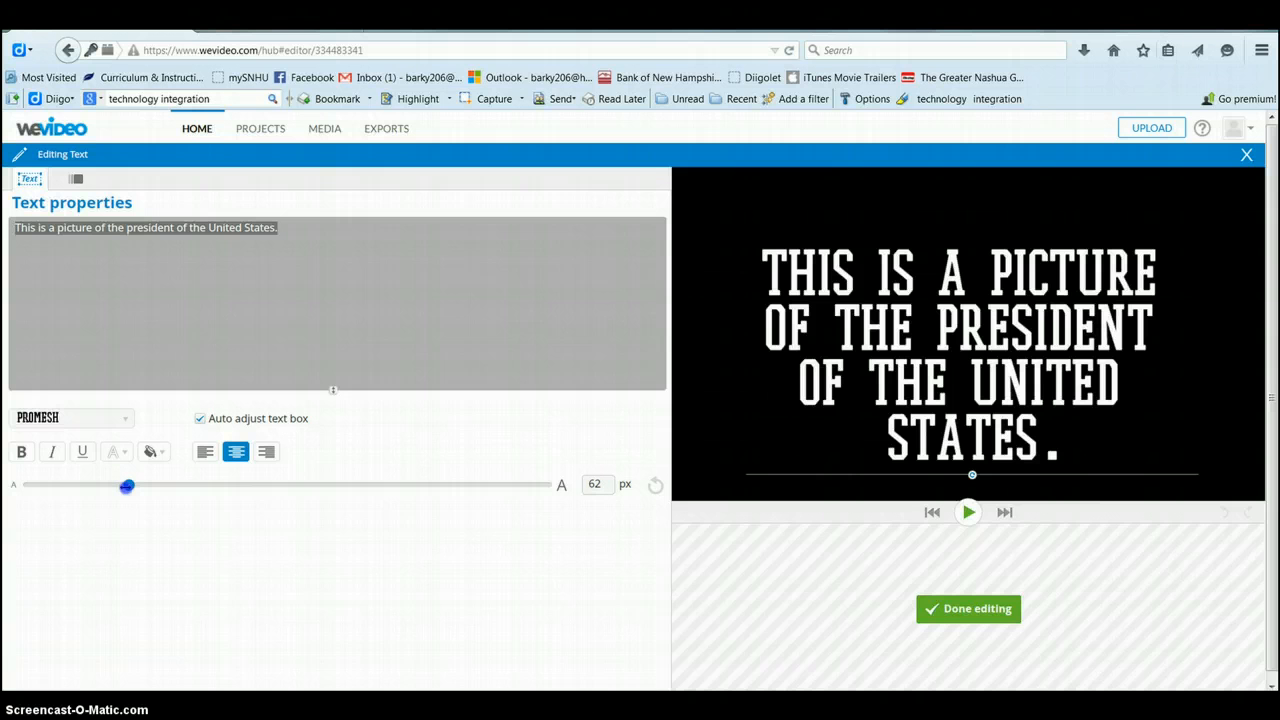
{"action": "left_click", "coordinate": [22, 452]}
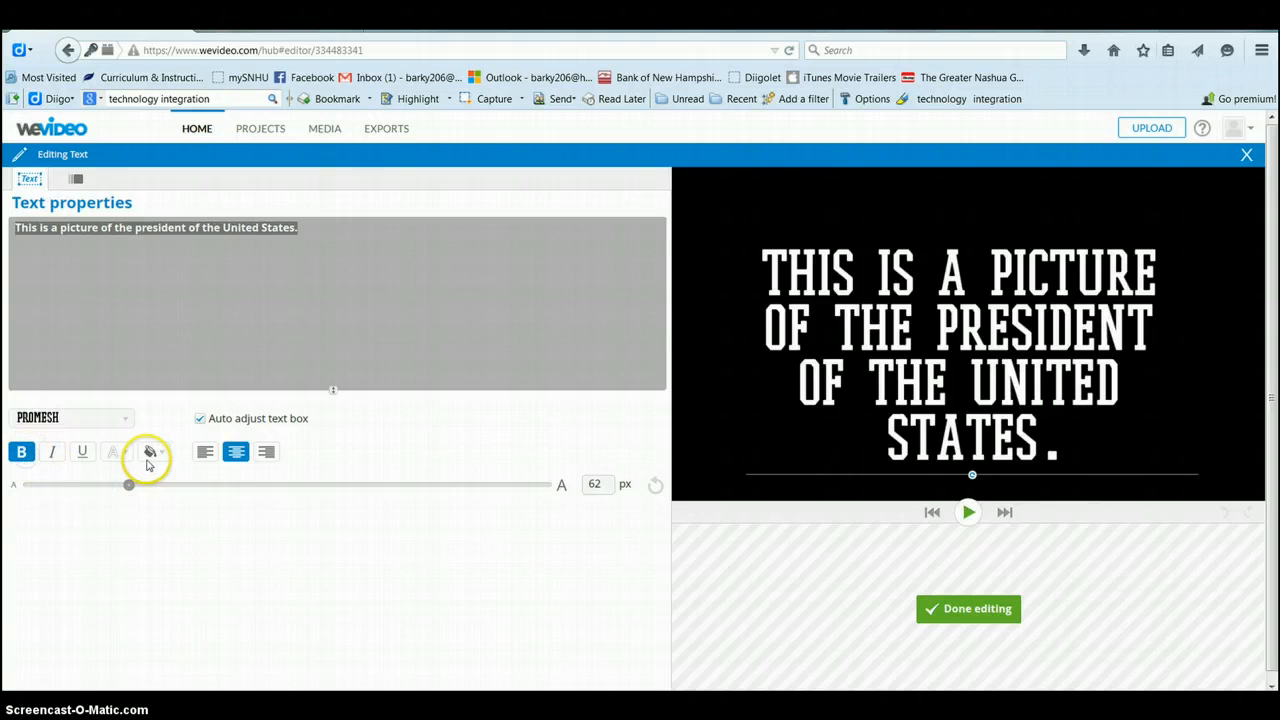
{"action": "left_click", "coordinate": [153, 452]}
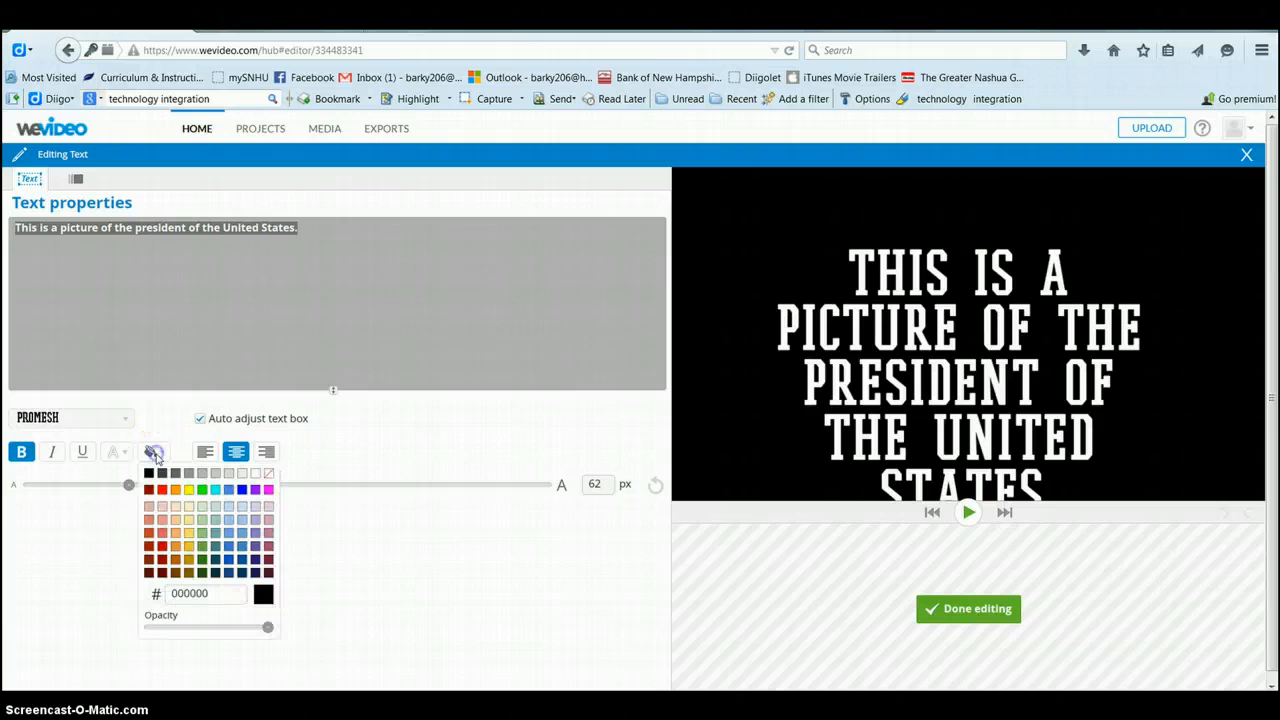
{"action": "left_click", "coordinate": [202, 489]}
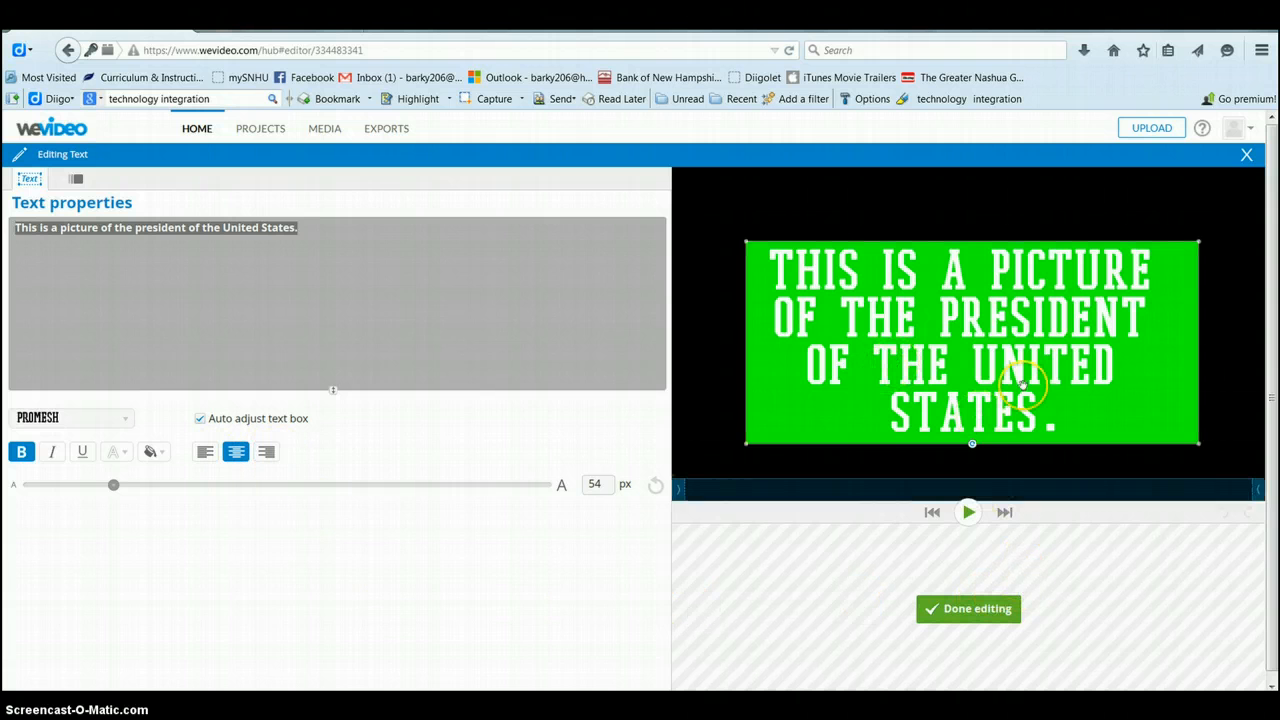
Step: Close the text clip editor and apply the Dream effect to the portrait clip only
{"action": "left_click", "coordinate": [977, 609]}
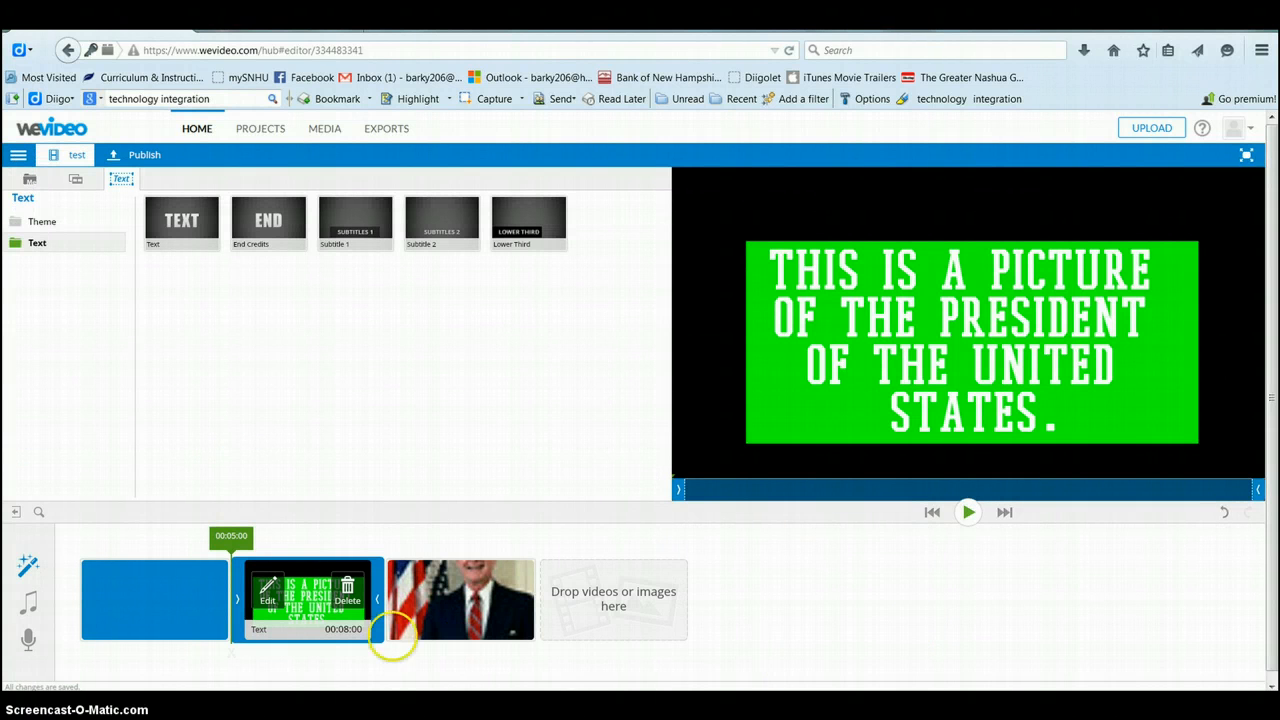
{"action": "mouse_move", "coordinate": [479, 577]}
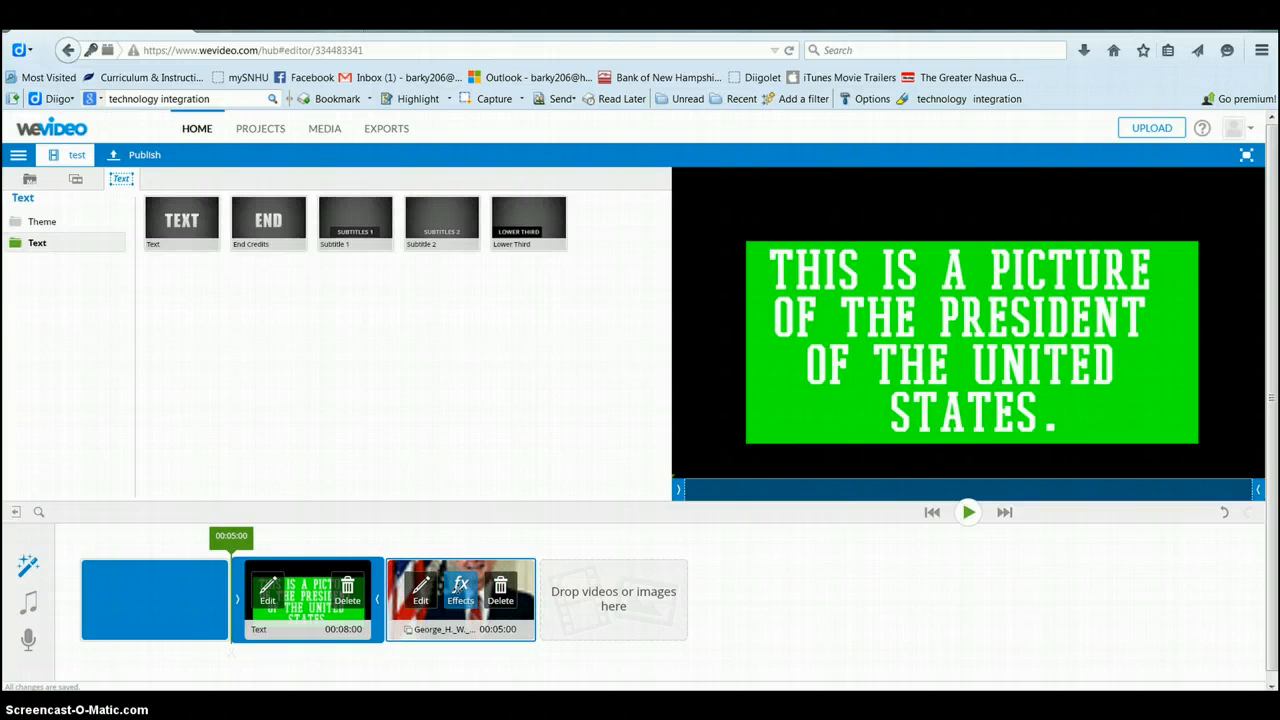
{"action": "left_click", "coordinate": [457, 590]}
{"action": "left_click", "coordinate": [460, 590]}
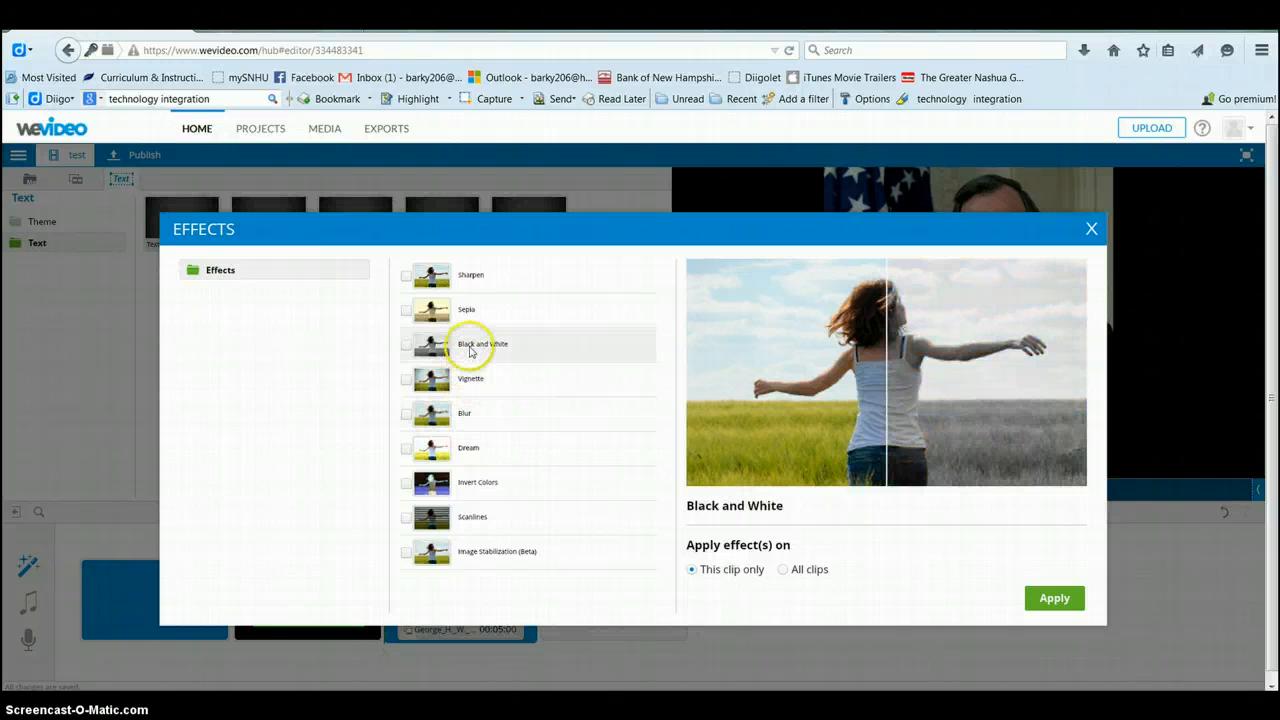
{"action": "left_click", "coordinate": [472, 448]}
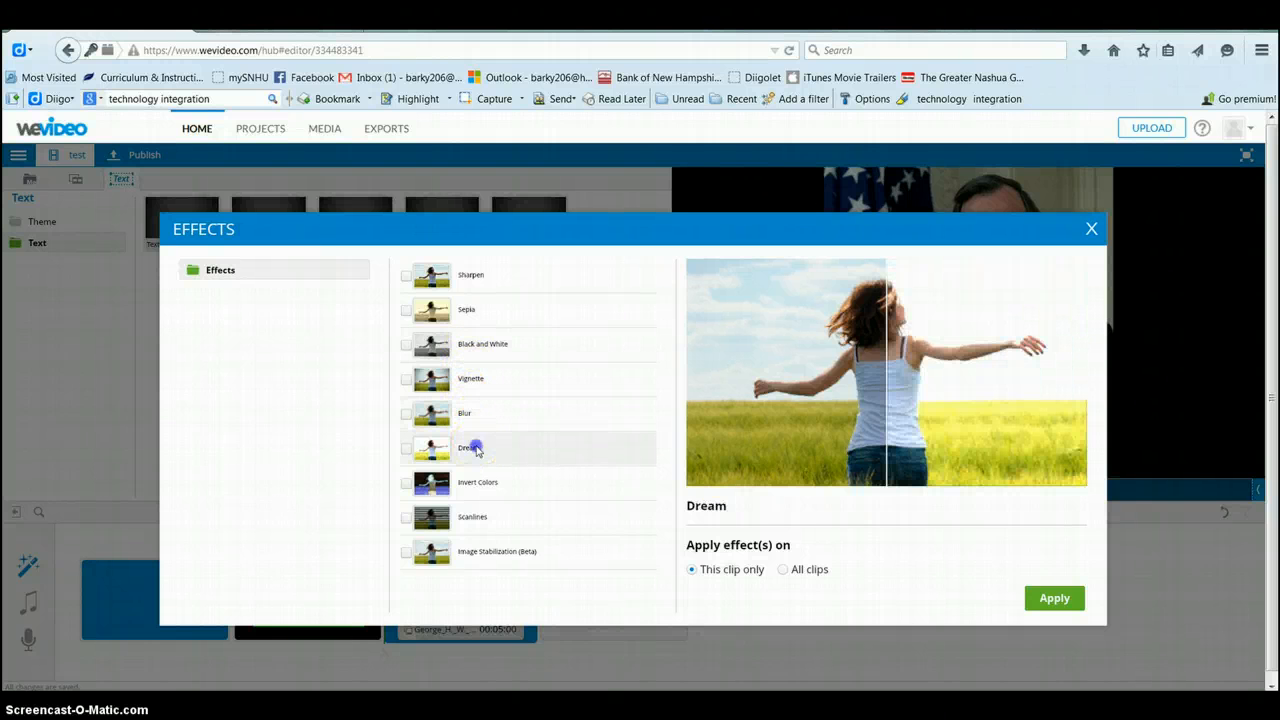
{"action": "left_click", "coordinate": [1050, 600]}
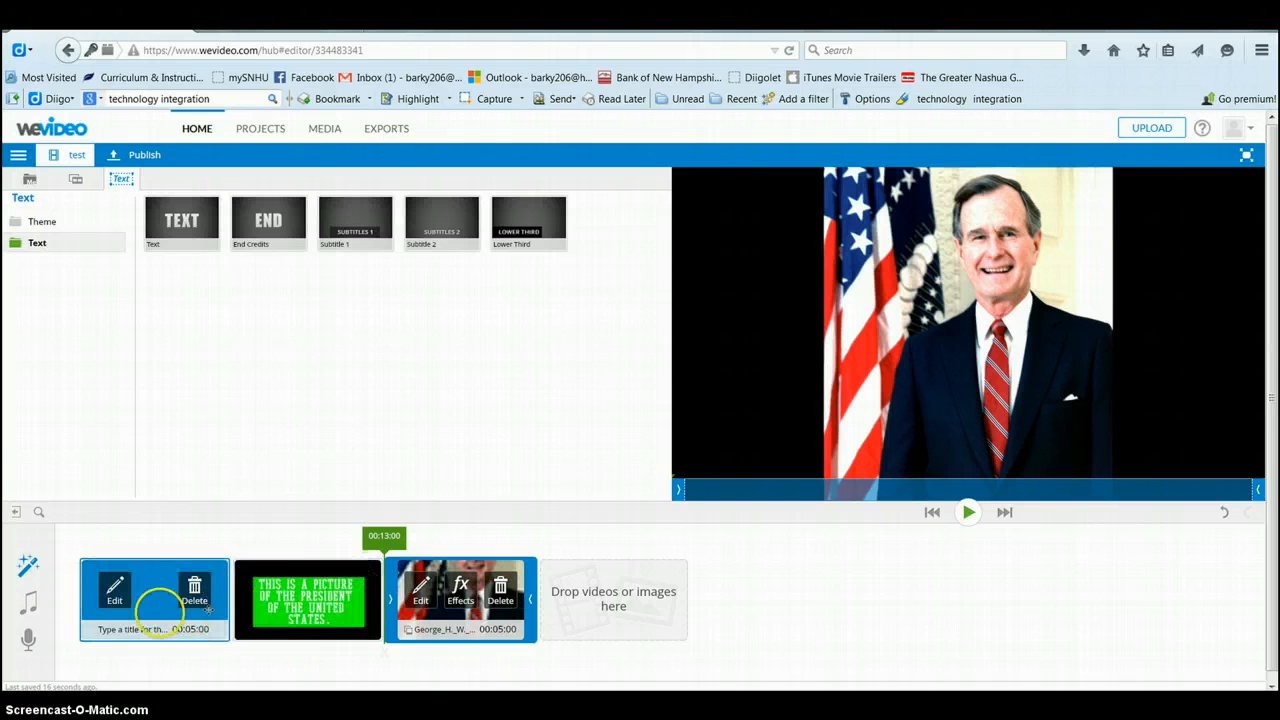
Step: Change the first title clip's text to 'Title Slide', correcting the typo, and finish editing
{"action": "left_click", "coordinate": [116, 590]}
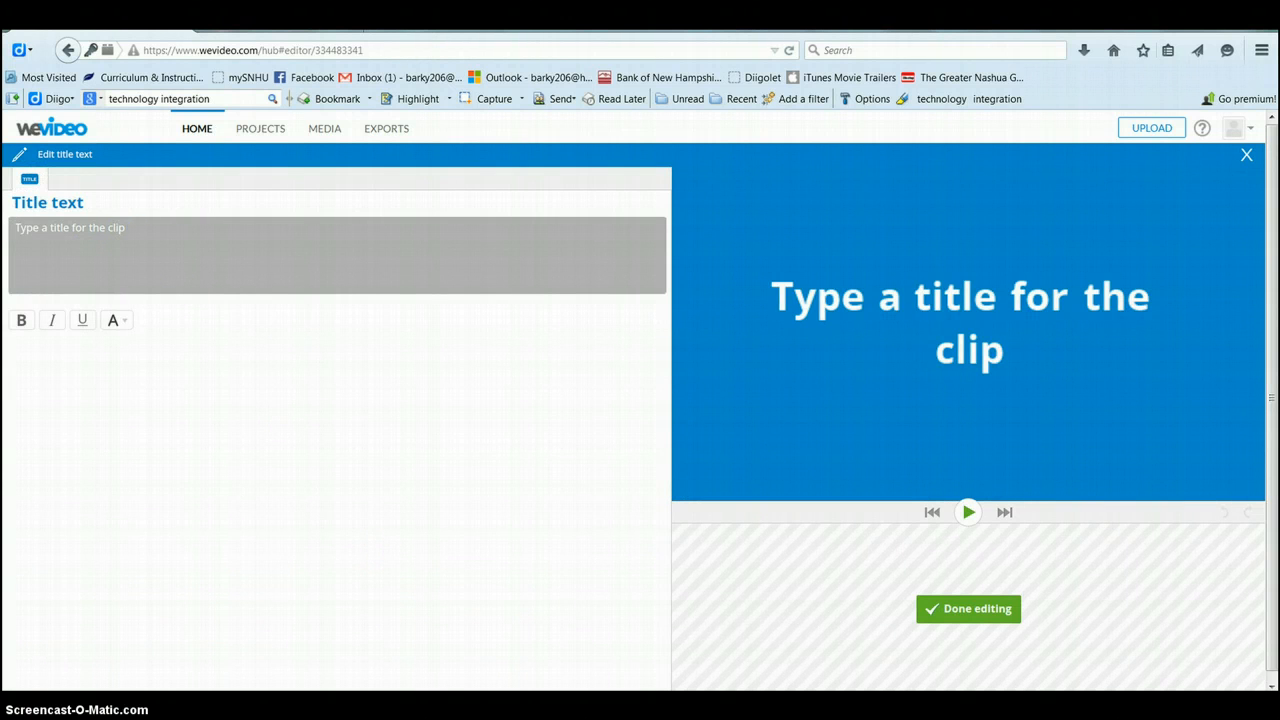
{"action": "left_click", "coordinate": [130, 236]}
{"action": "type", "text": "Tile"}
{"action": "key", "text": "BackSpace"}
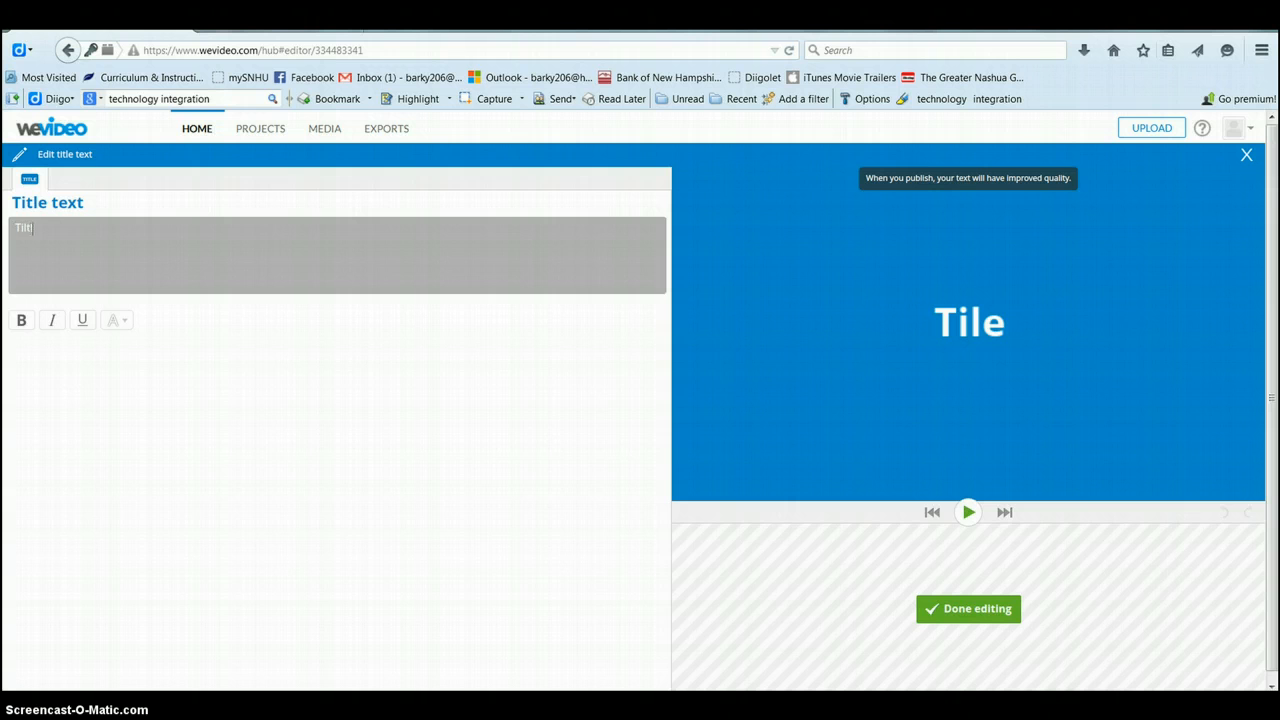
{"action": "key", "text": "BackSpace"}
{"action": "type", "text": "tle Slide"}
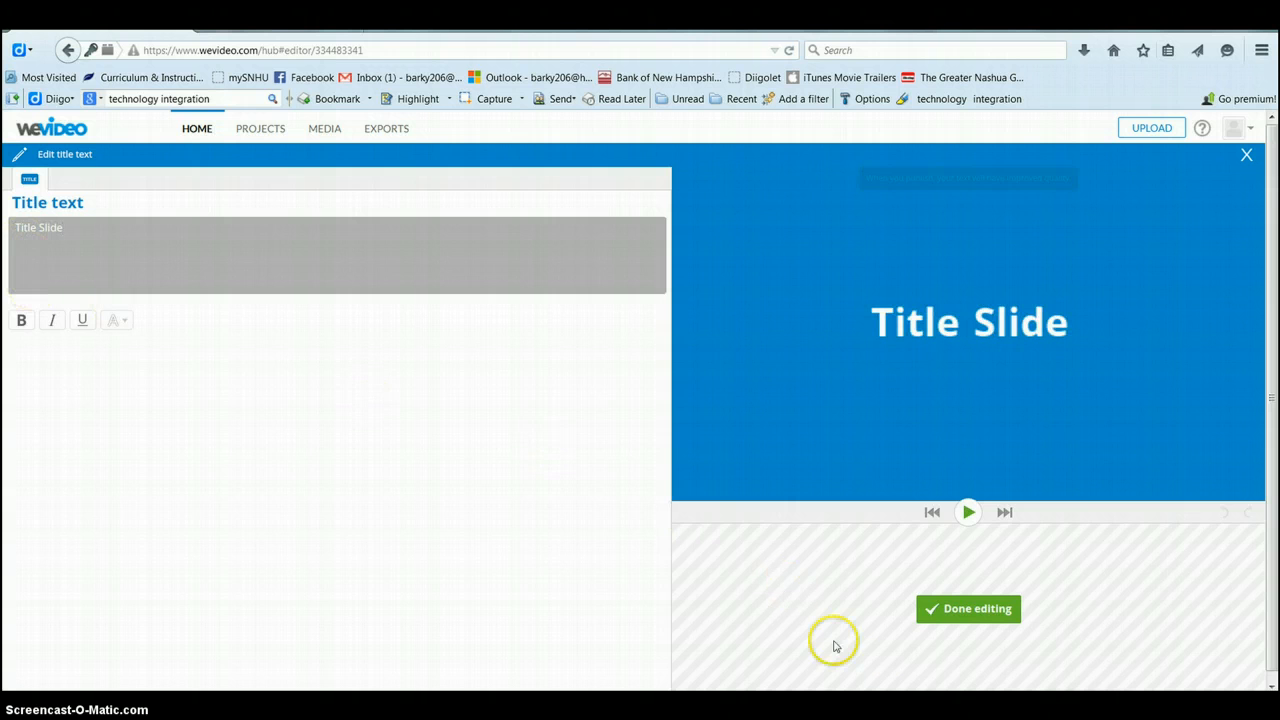
{"action": "left_click", "coordinate": [945, 612]}
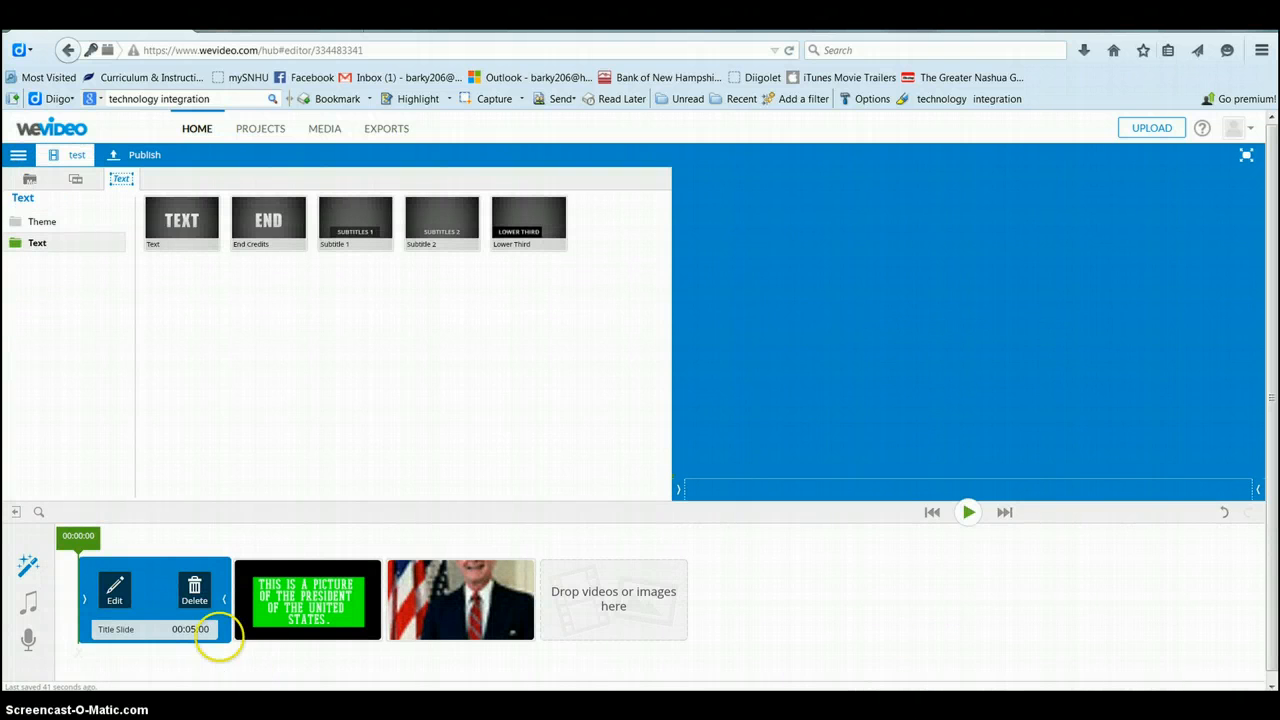
Step: Preview the project up to the Bush portrait, then switch from Graphics back to My media
{"action": "left_click", "coordinate": [968, 512]}
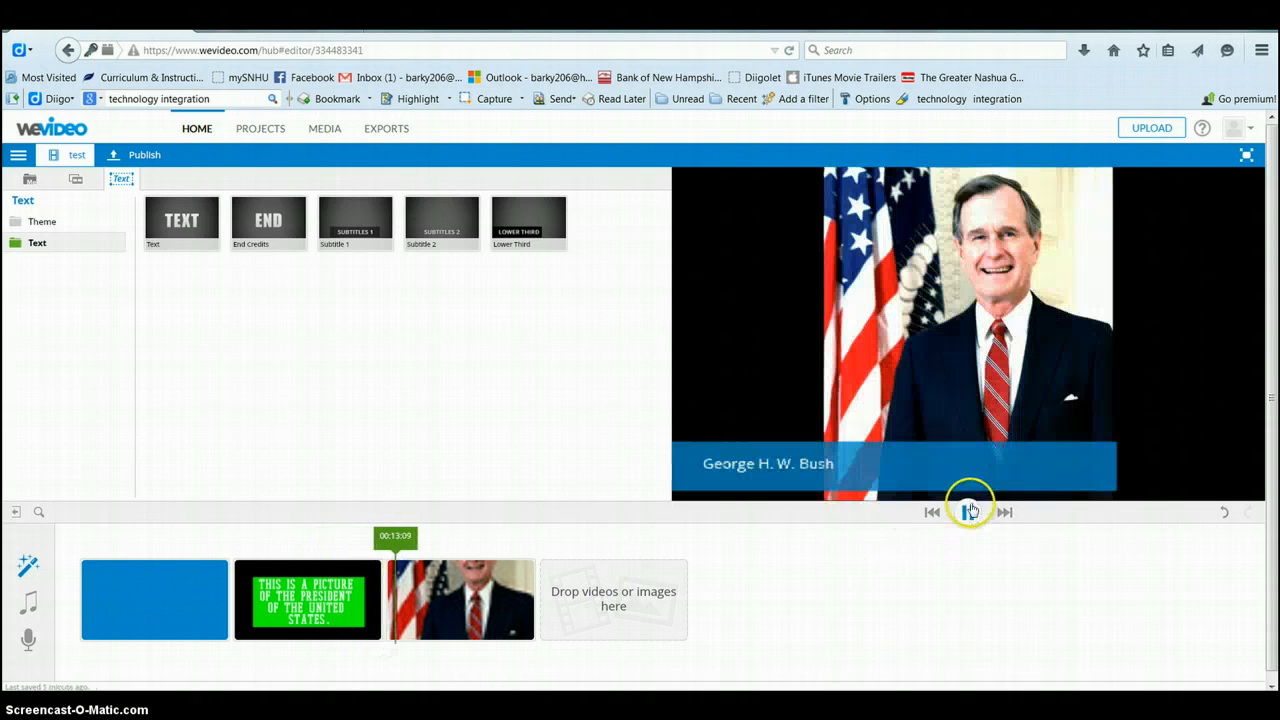
{"action": "left_click", "coordinate": [968, 512]}
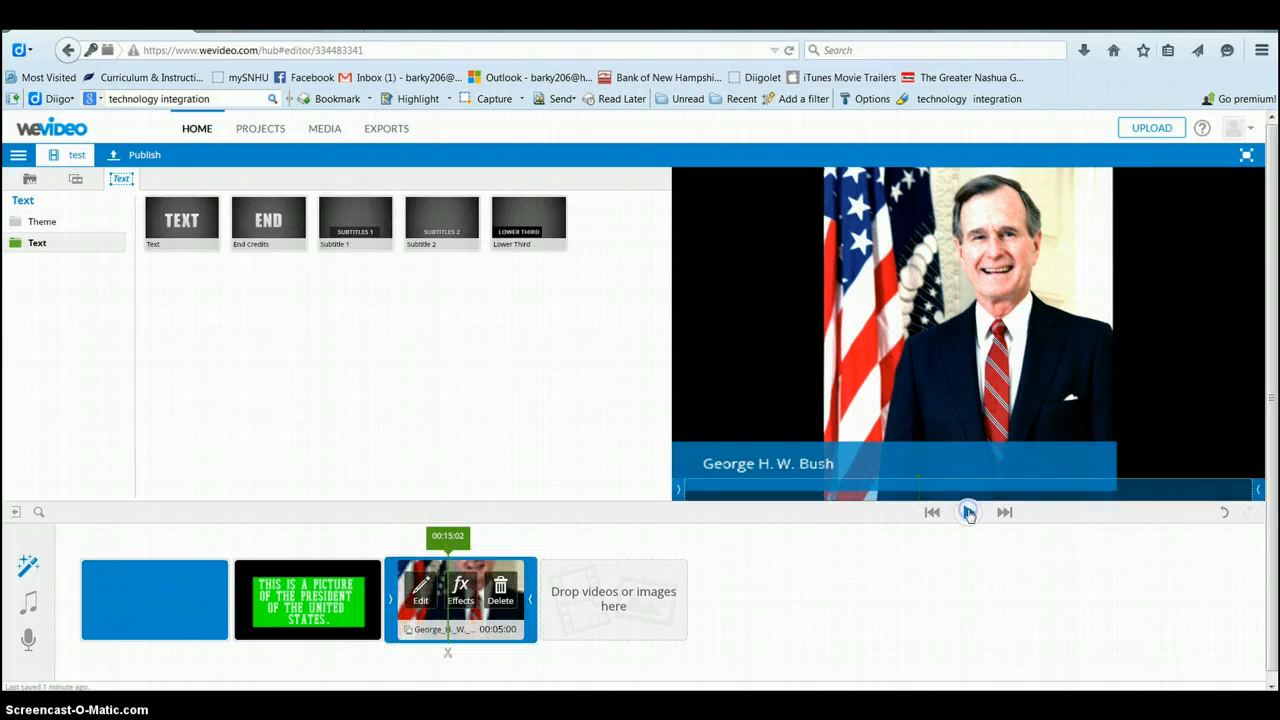
{"action": "left_click", "coordinate": [75, 179]}
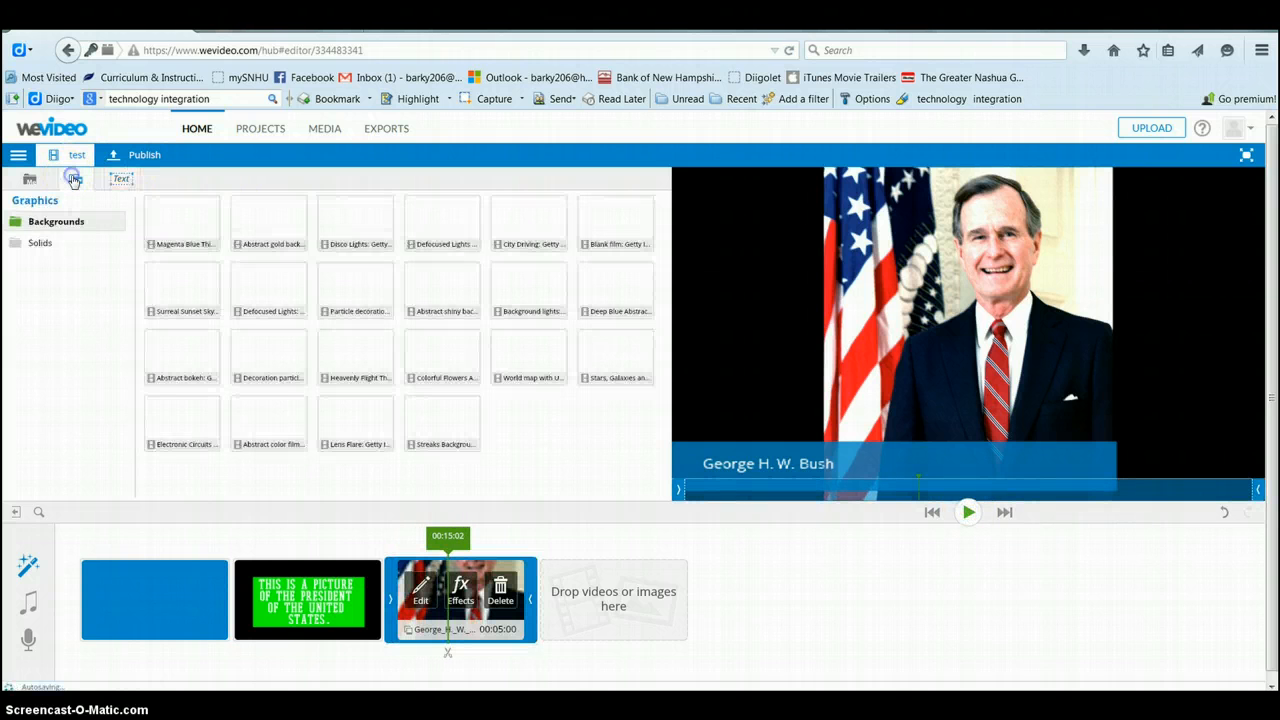
{"action": "left_click", "coordinate": [29, 179]}
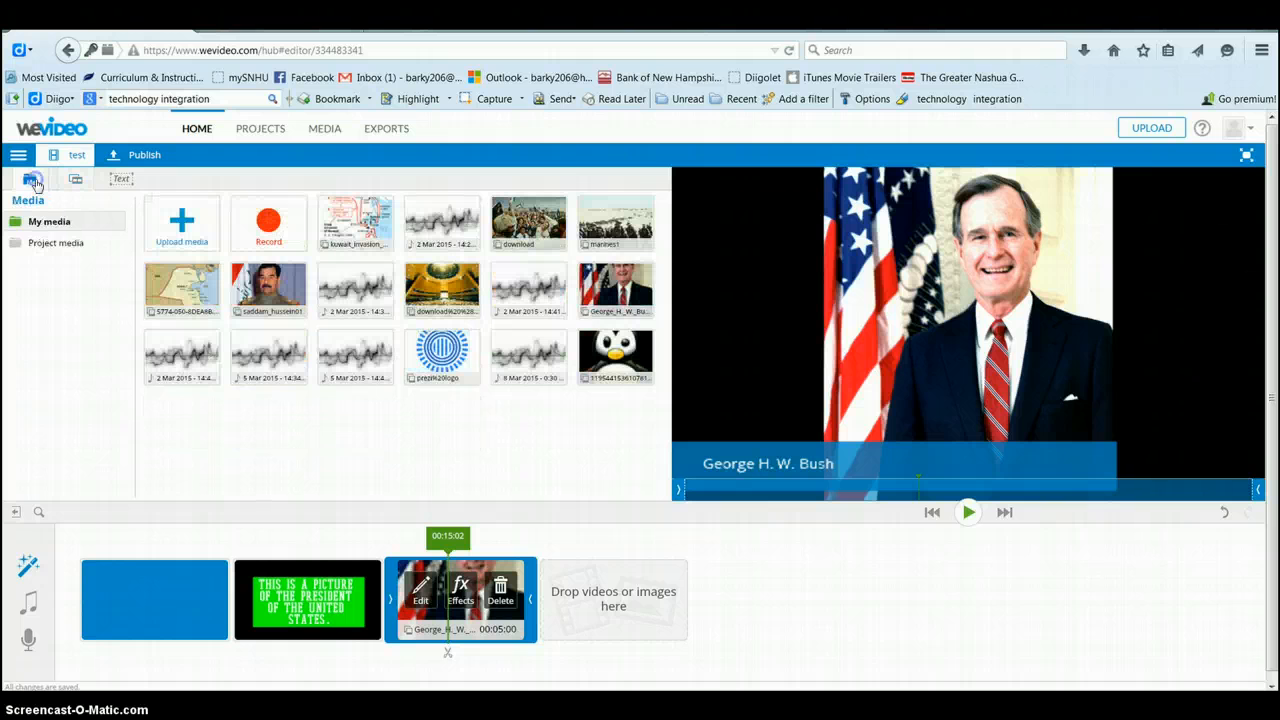
Step: Preview the free 'Relaxing' track from Quite, romantic, pleasant and use it as background music
{"action": "left_click", "coordinate": [32, 607]}
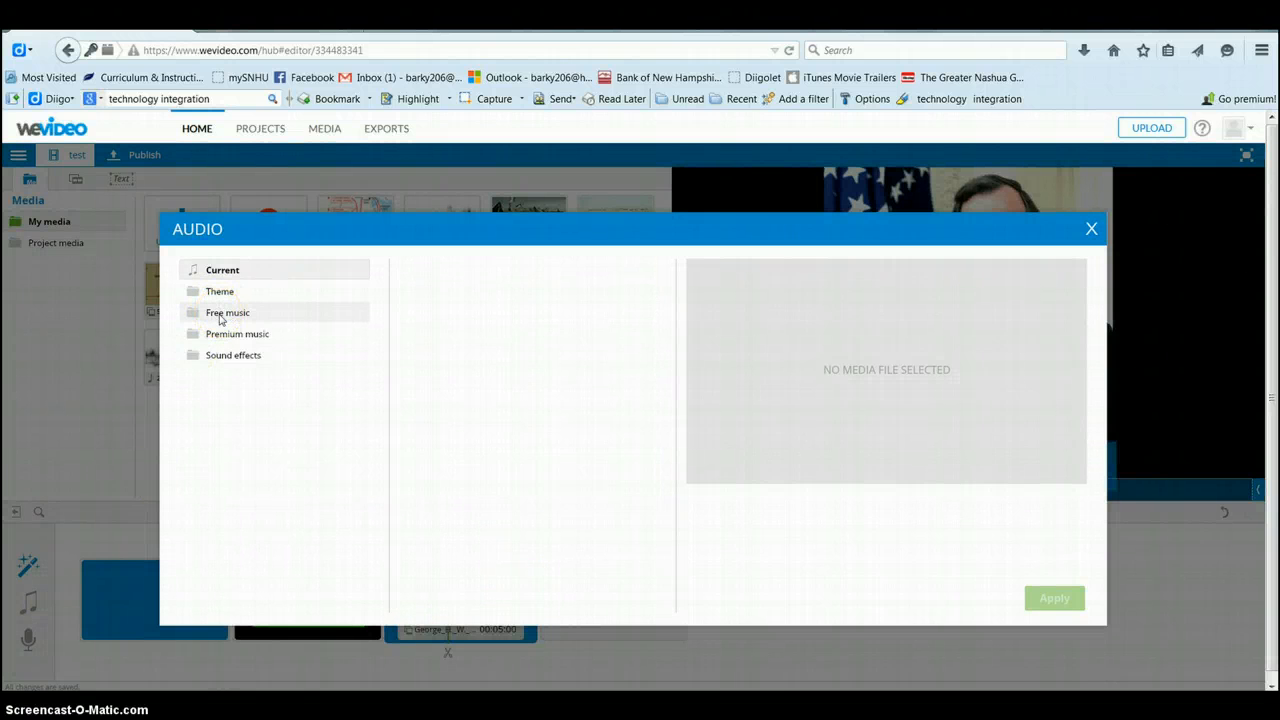
{"action": "left_click", "coordinate": [221, 314]}
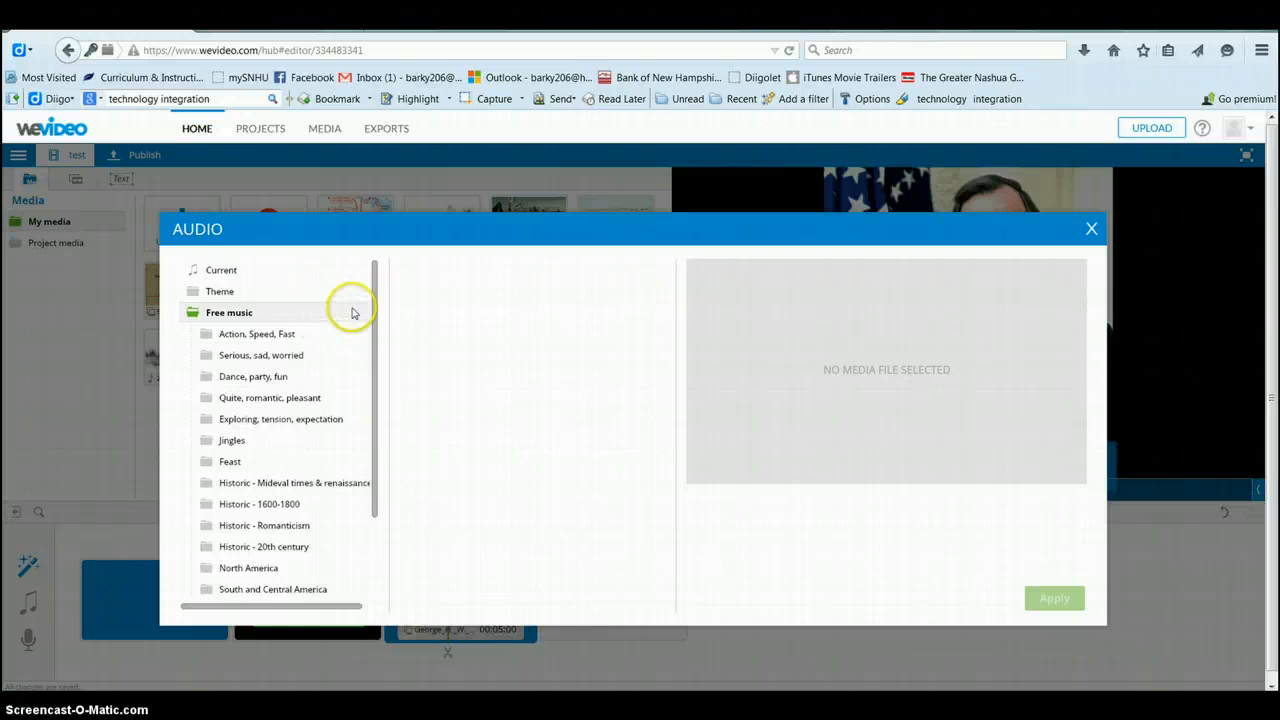
{"action": "left_click_drag", "start_coordinate": [372, 297], "coordinate": [374, 351]}
{"action": "left_click", "coordinate": [303, 335]}
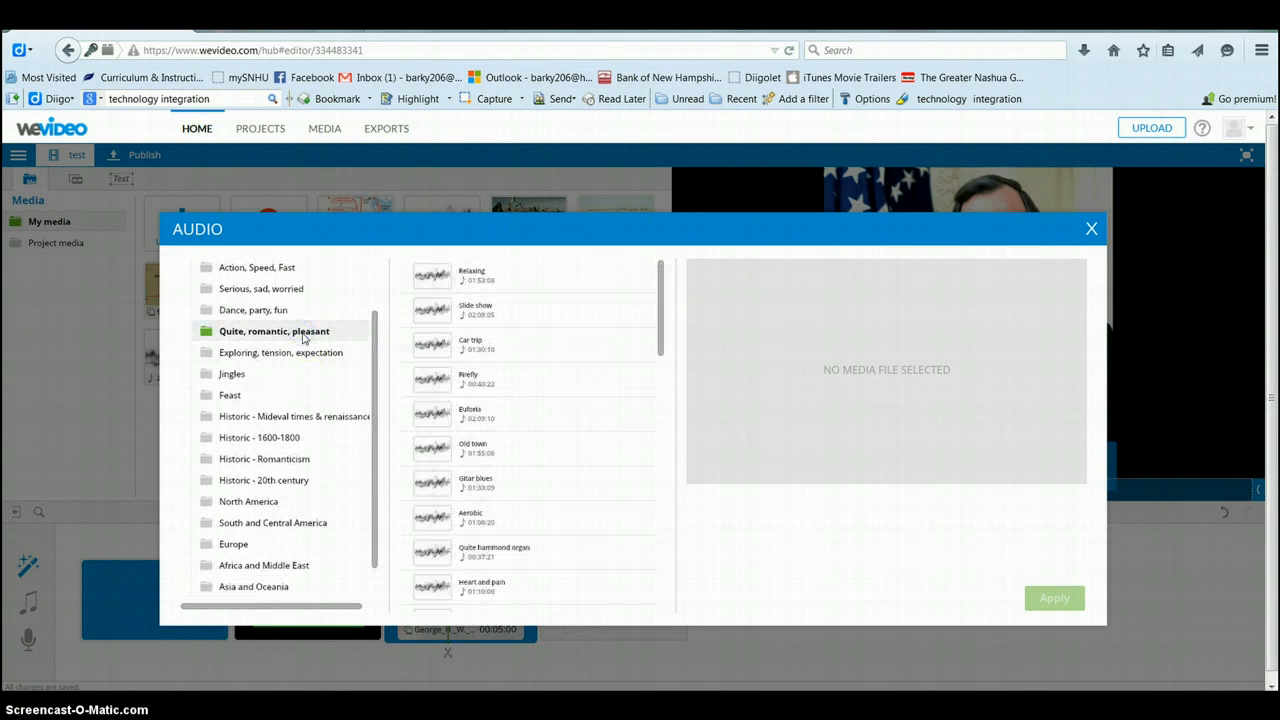
{"action": "left_click", "coordinate": [476, 284]}
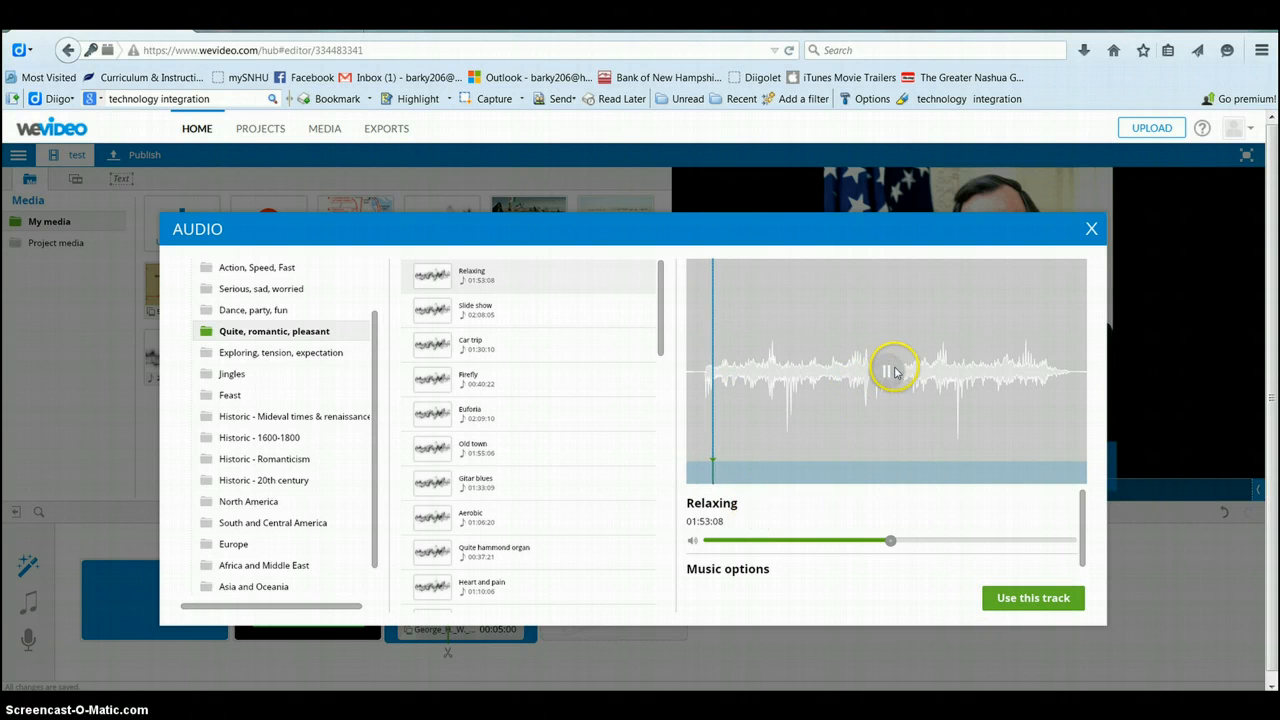
{"action": "left_click", "coordinate": [895, 372]}
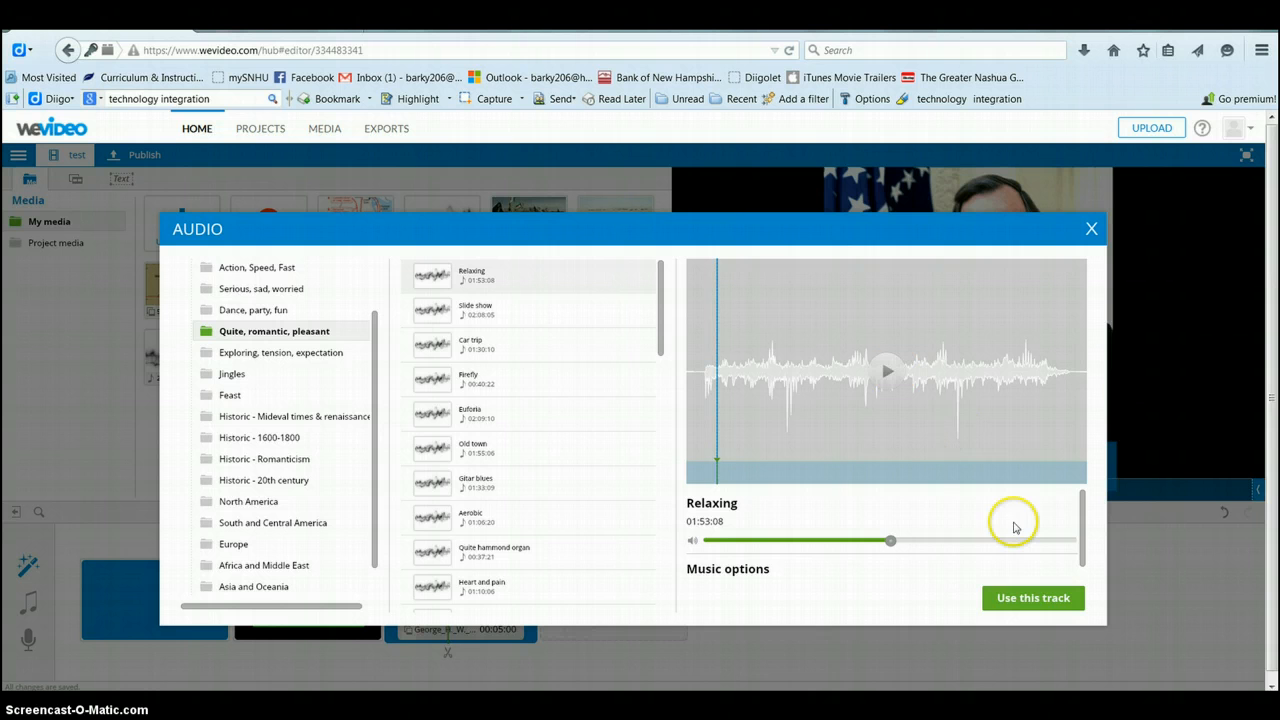
{"action": "left_click", "coordinate": [1025, 600]}
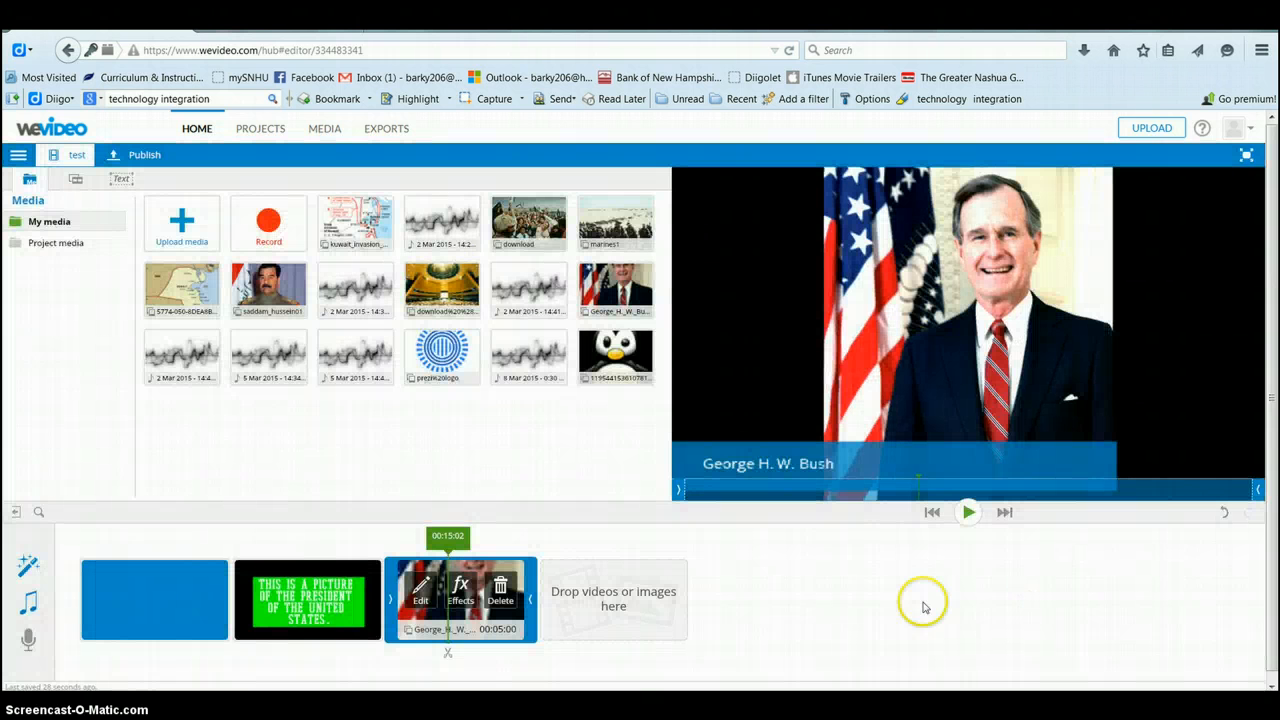
Step: Record a 1.3-second voice-over with Preview while recording and Mute audio, then save it
{"action": "left_click", "coordinate": [28, 643]}
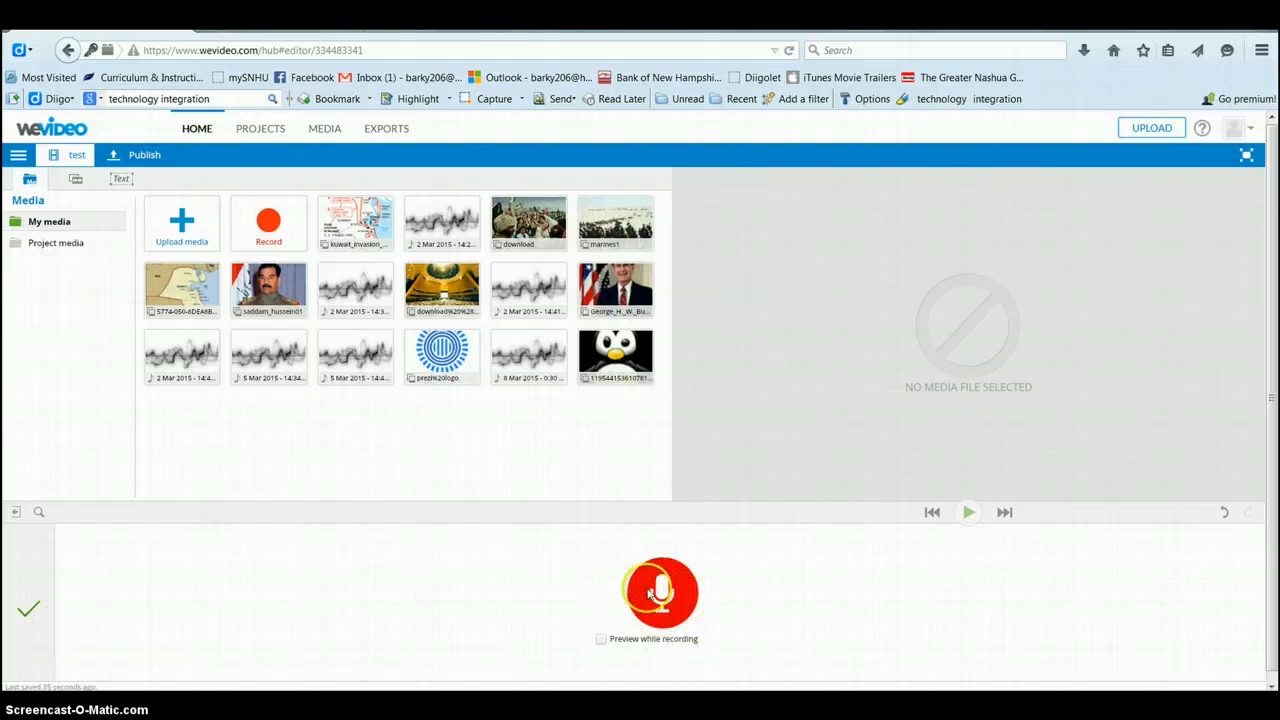
{"action": "left_click", "coordinate": [601, 639]}
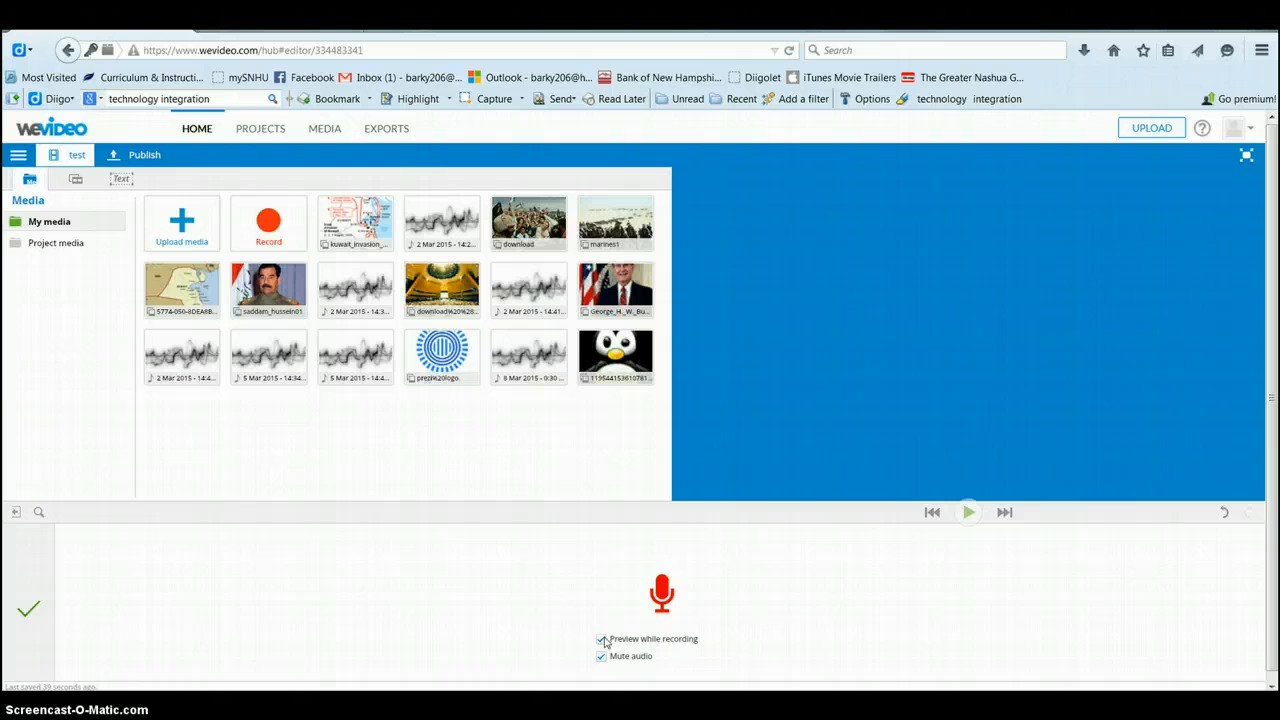
{"action": "left_click", "coordinate": [660, 600]}
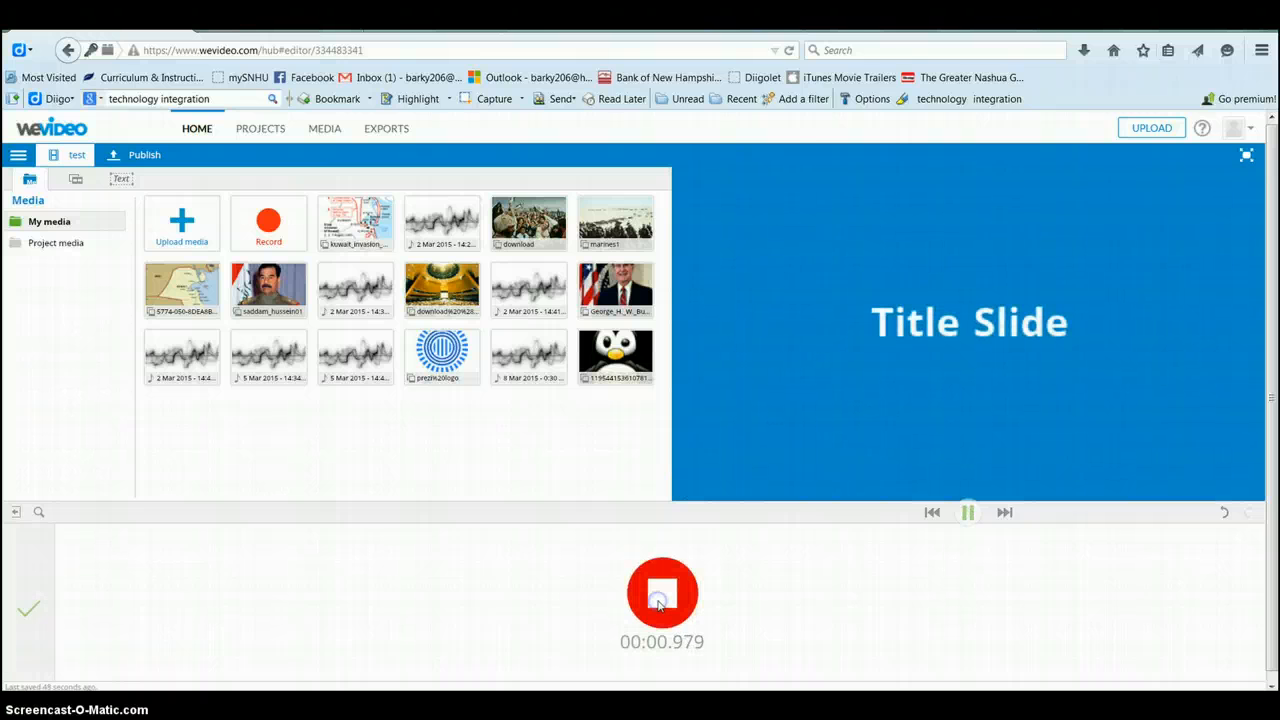
{"action": "left_click", "coordinate": [660, 603]}
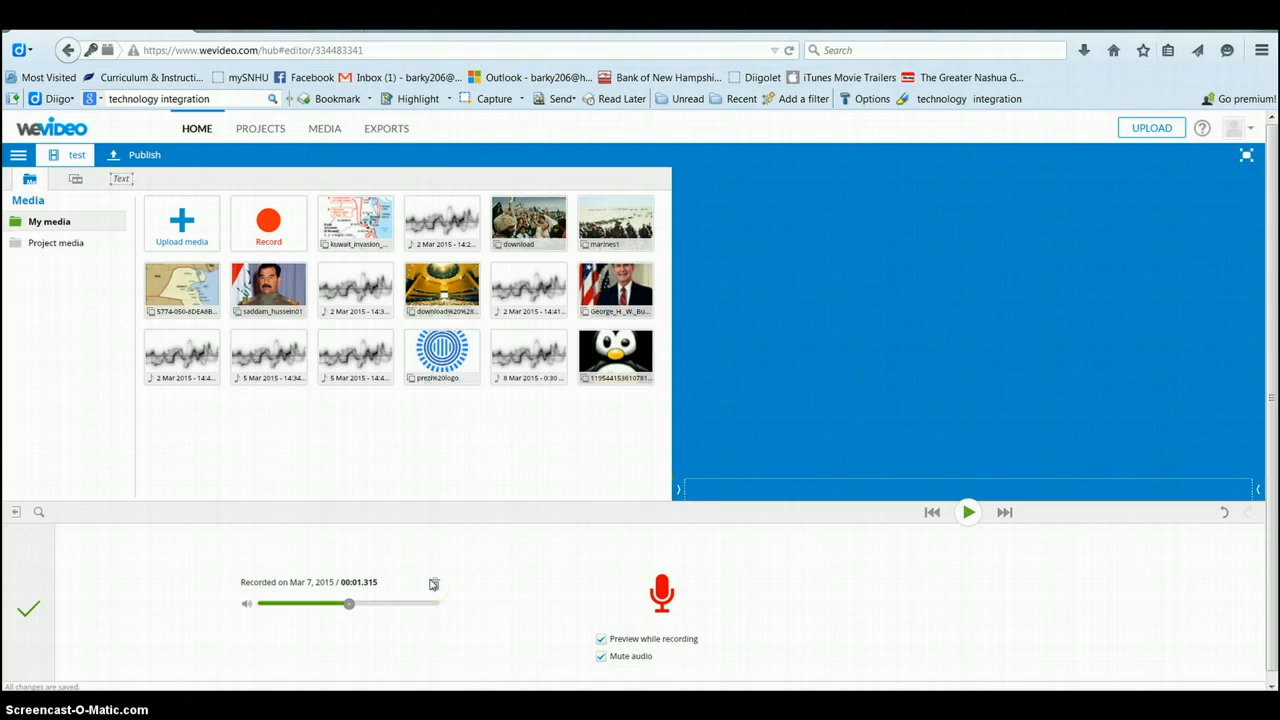
{"action": "left_click", "coordinate": [601, 657]}
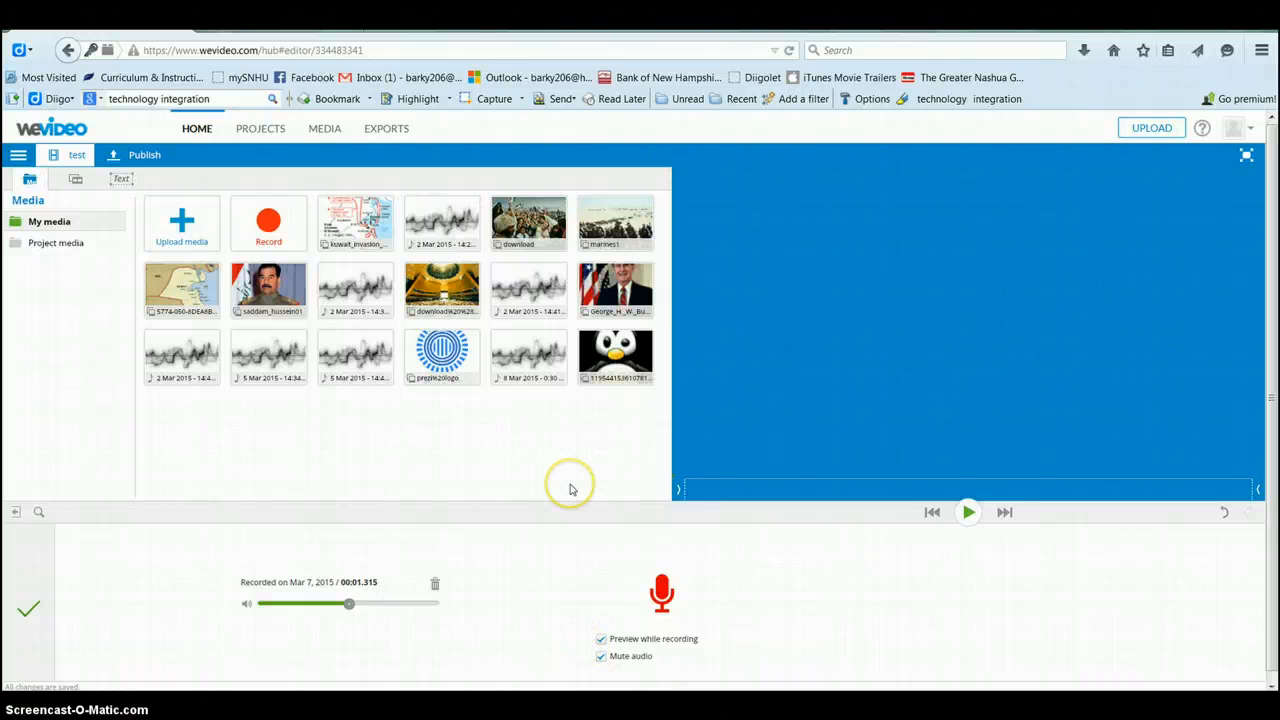
{"action": "left_click", "coordinate": [28, 610]}
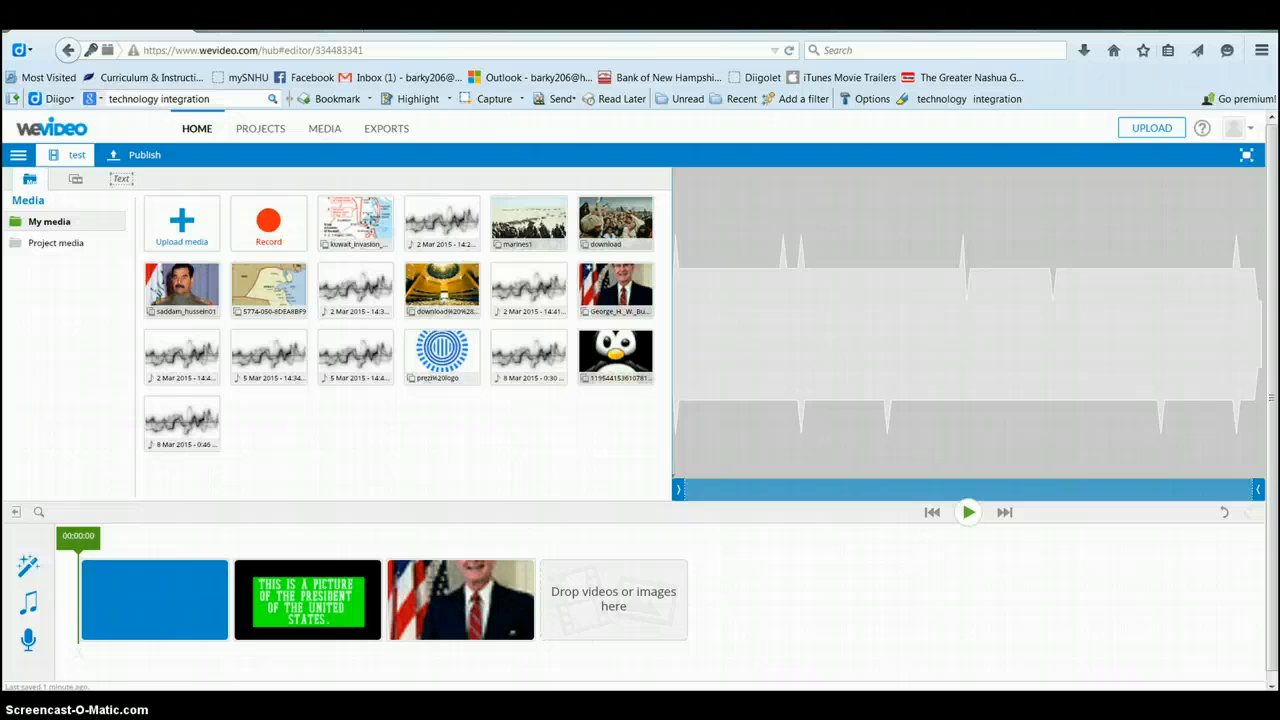
Step: Place the Magenta Blue animated background on the timeline right after the title slide
{"action": "left_click", "coordinate": [77, 181]}
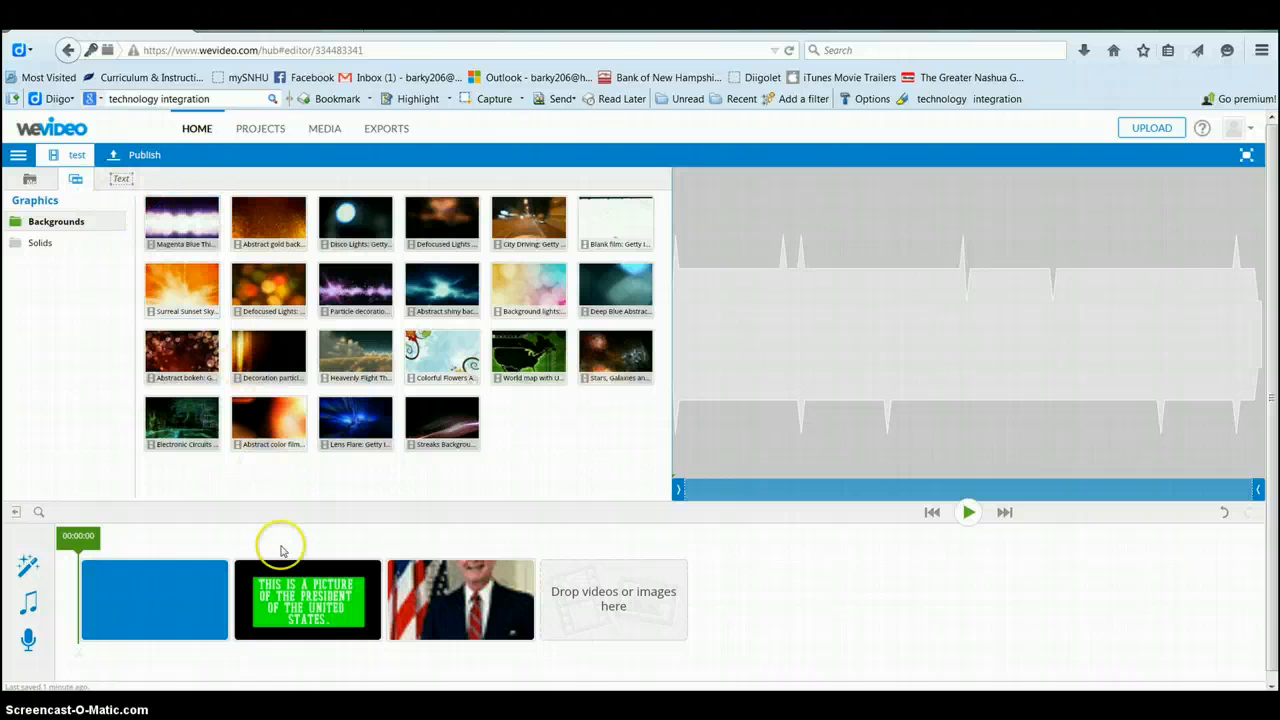
{"action": "left_click_drag", "start_coordinate": [182, 222], "coordinate": [256, 578]}
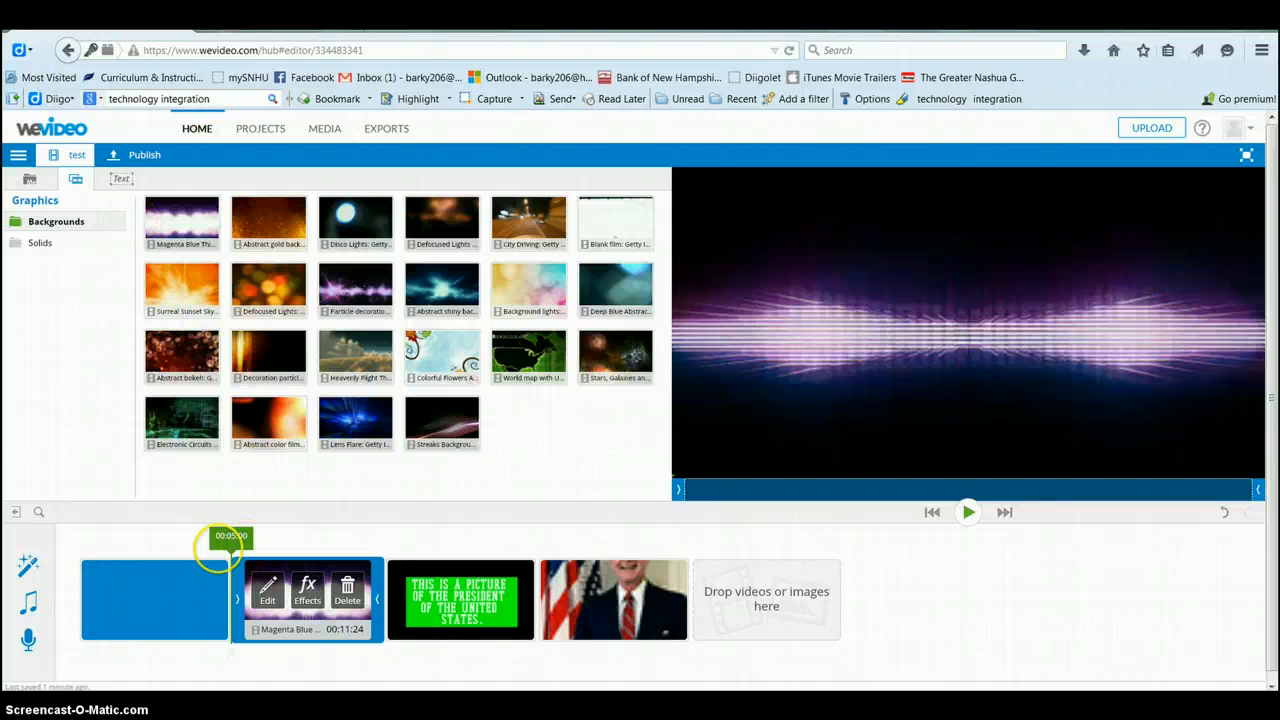
{"action": "left_click", "coordinate": [18, 157]}
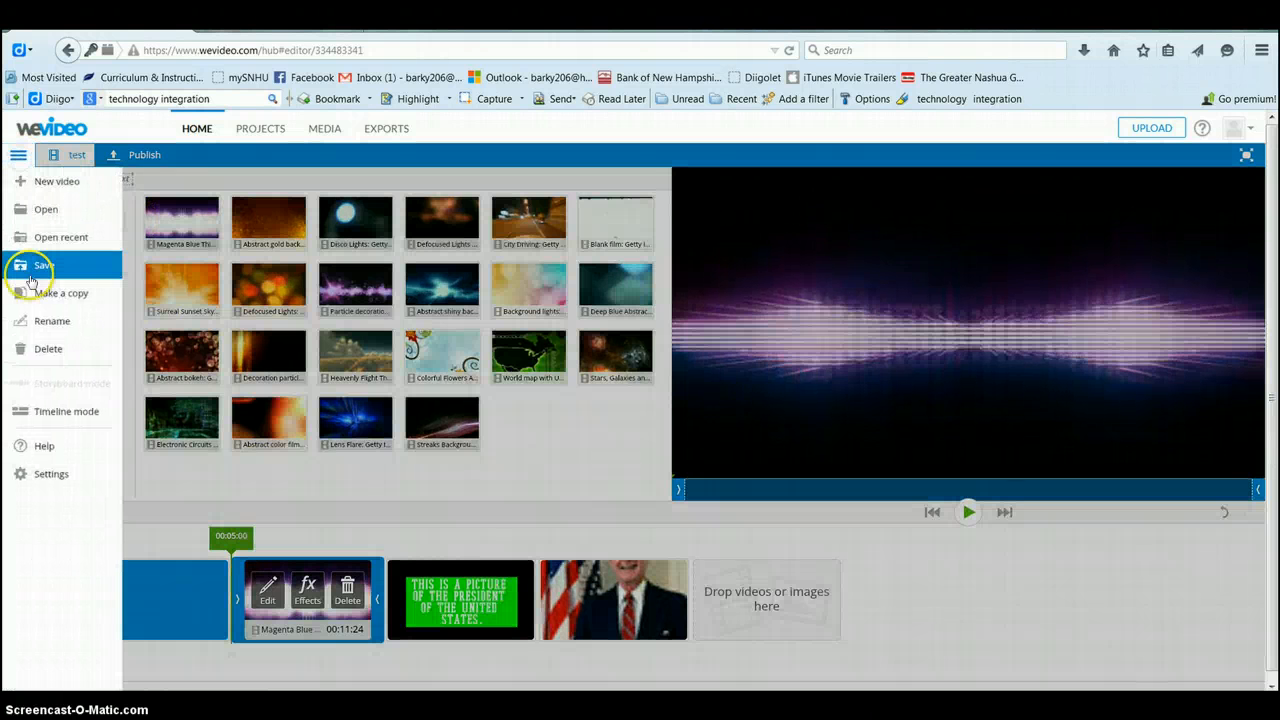
Step: Save the project 'test' and view its Publish page with free 720p HD output
{"action": "left_click", "coordinate": [29, 265]}
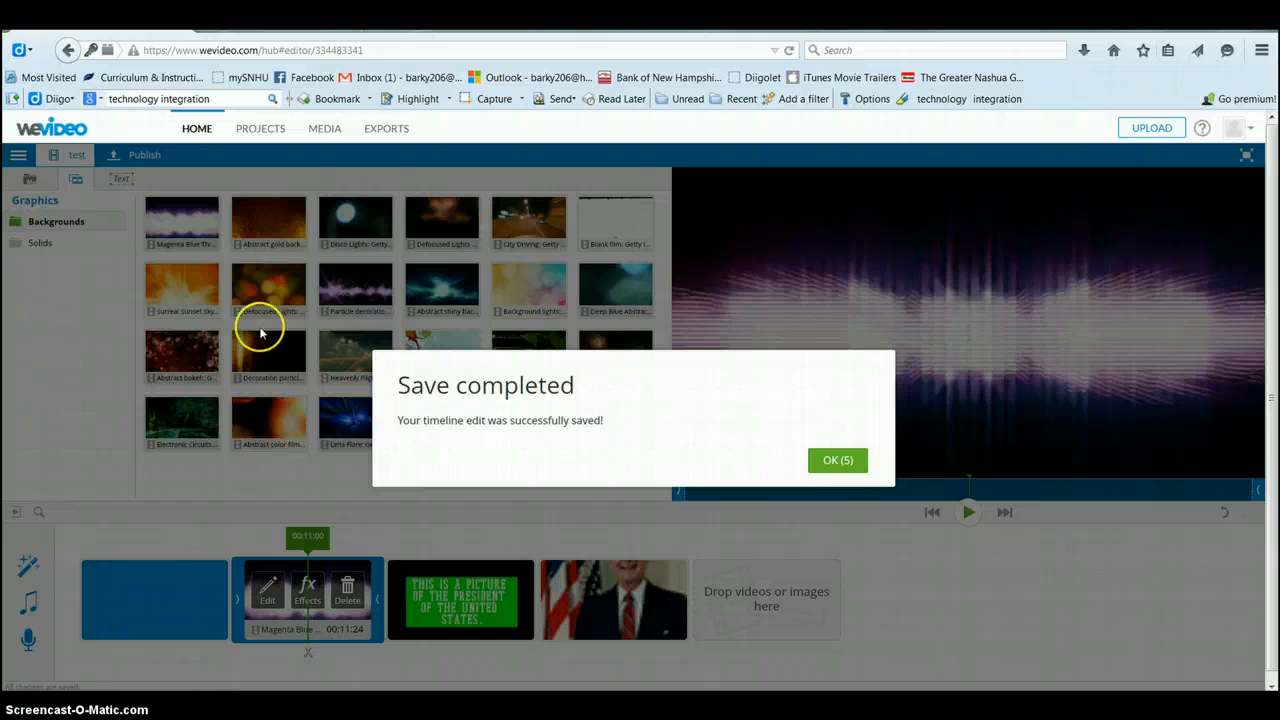
{"action": "left_click", "coordinate": [827, 464]}
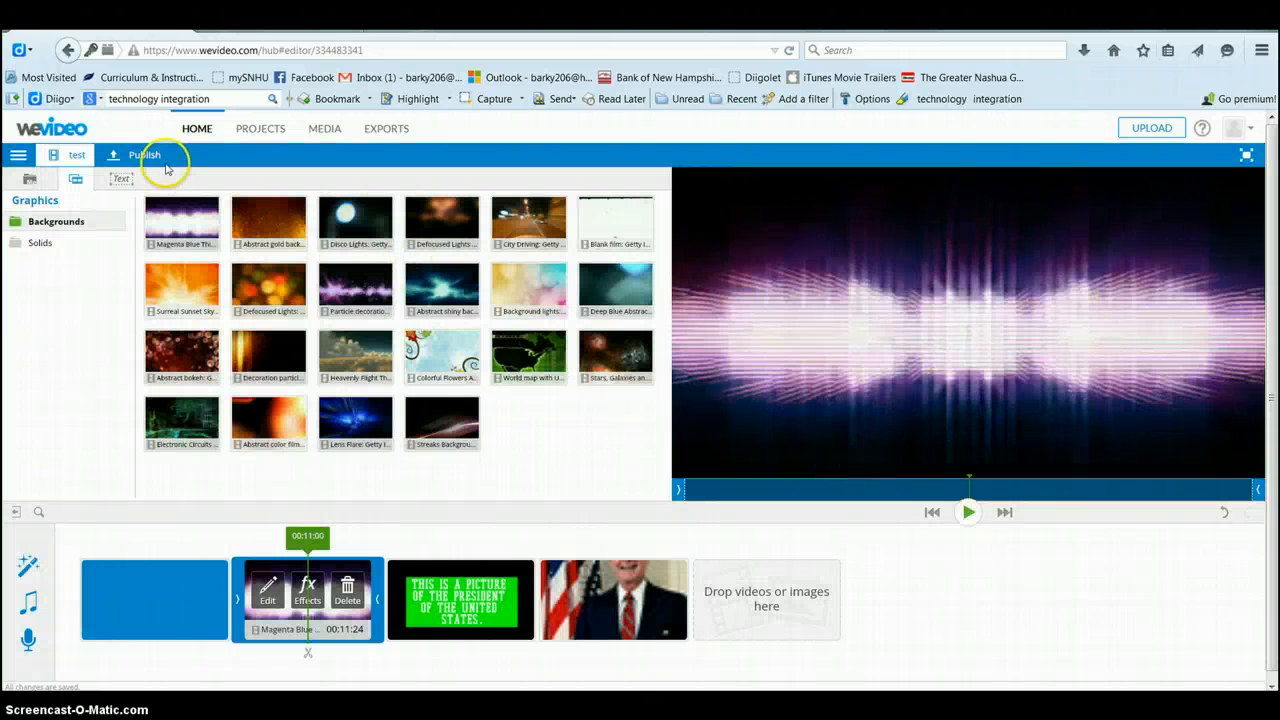
{"action": "left_click", "coordinate": [124, 159]}
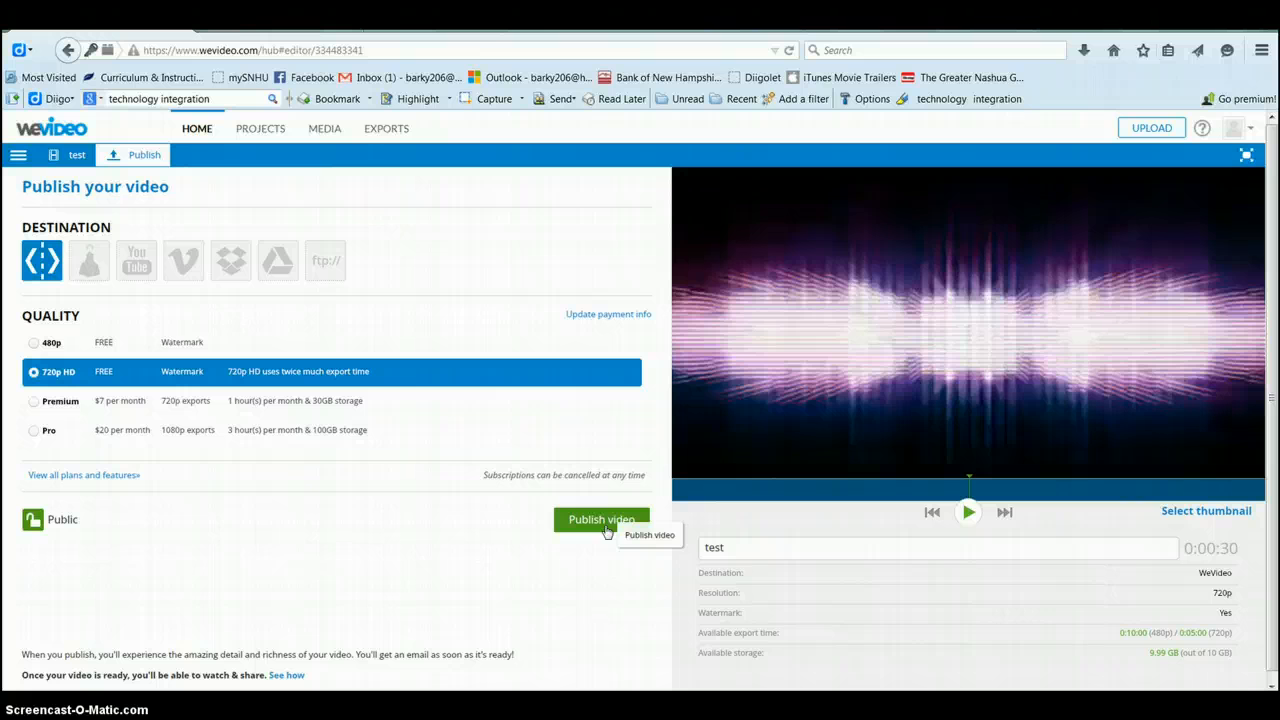
Step: Return to the 'test' editor and browse the background graphics library
{"action": "left_click", "coordinate": [74, 158]}
{"action": "left_click", "coordinate": [75, 178]}
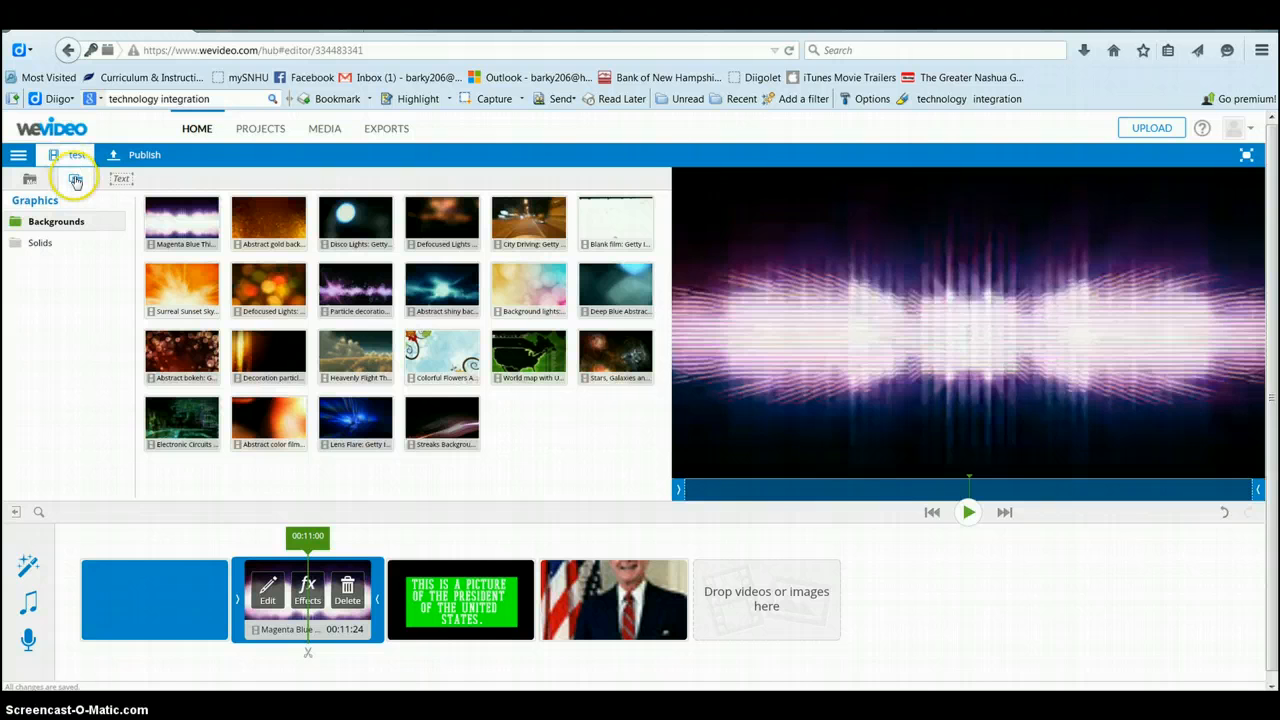
{"action": "left_click", "coordinate": [106, 470]}
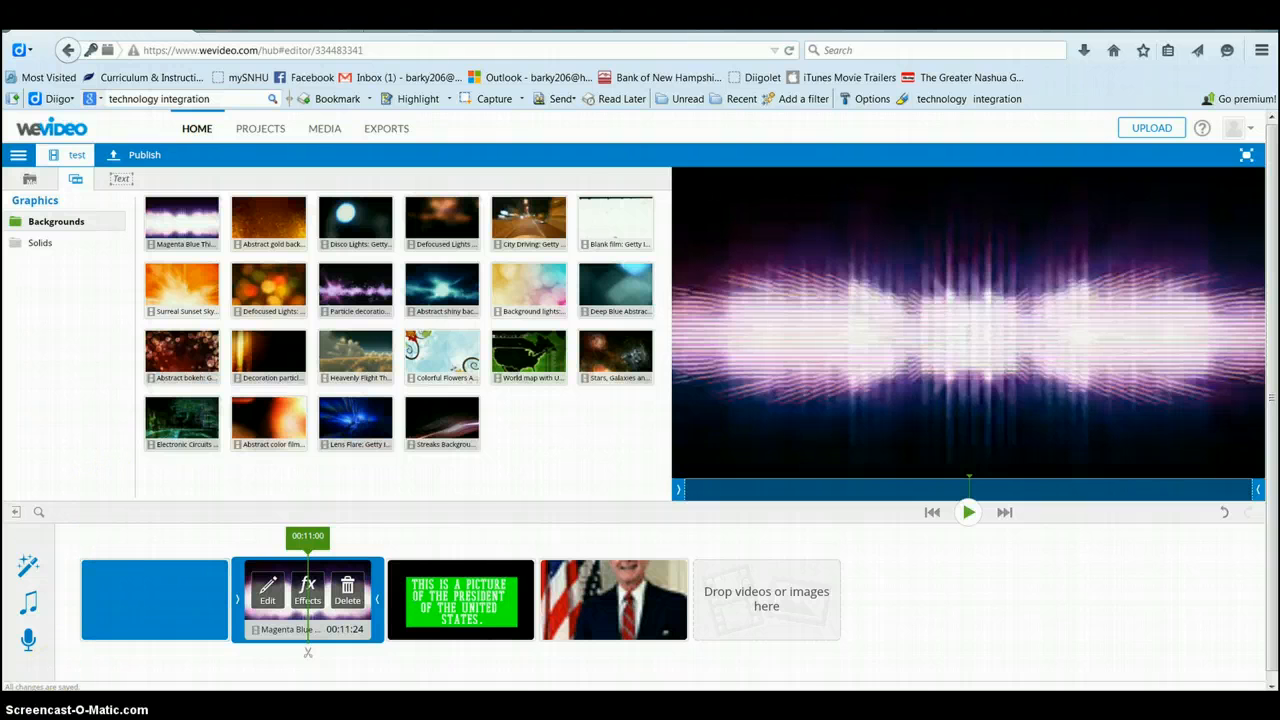